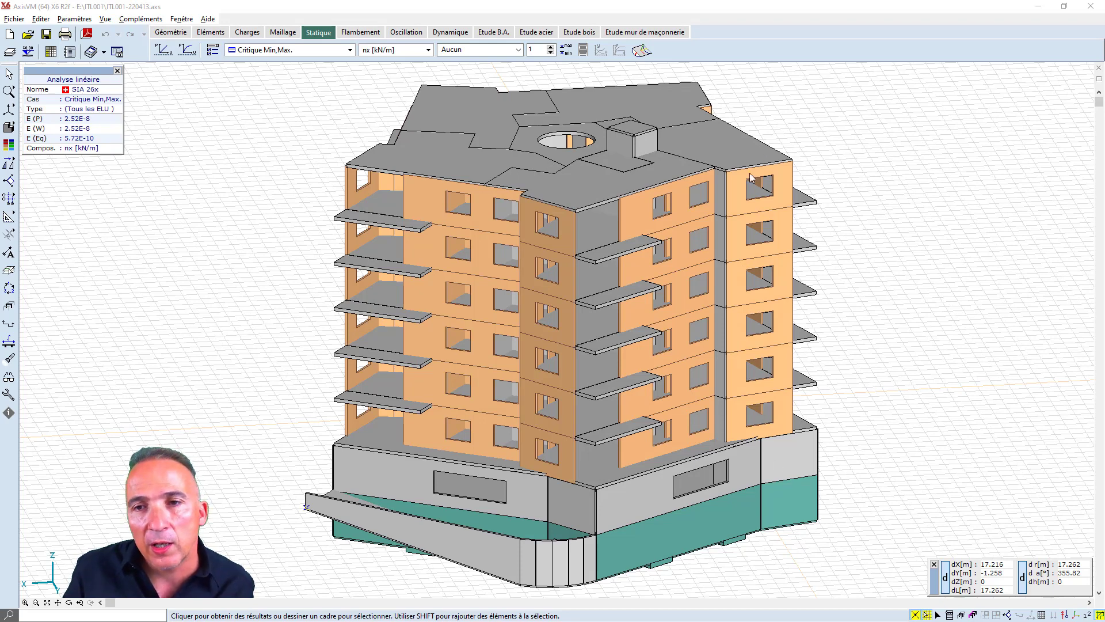
Step: Isolate the wall part W1 from the building, fit it to the view and display it as a wireframe
left_click(961, 617)
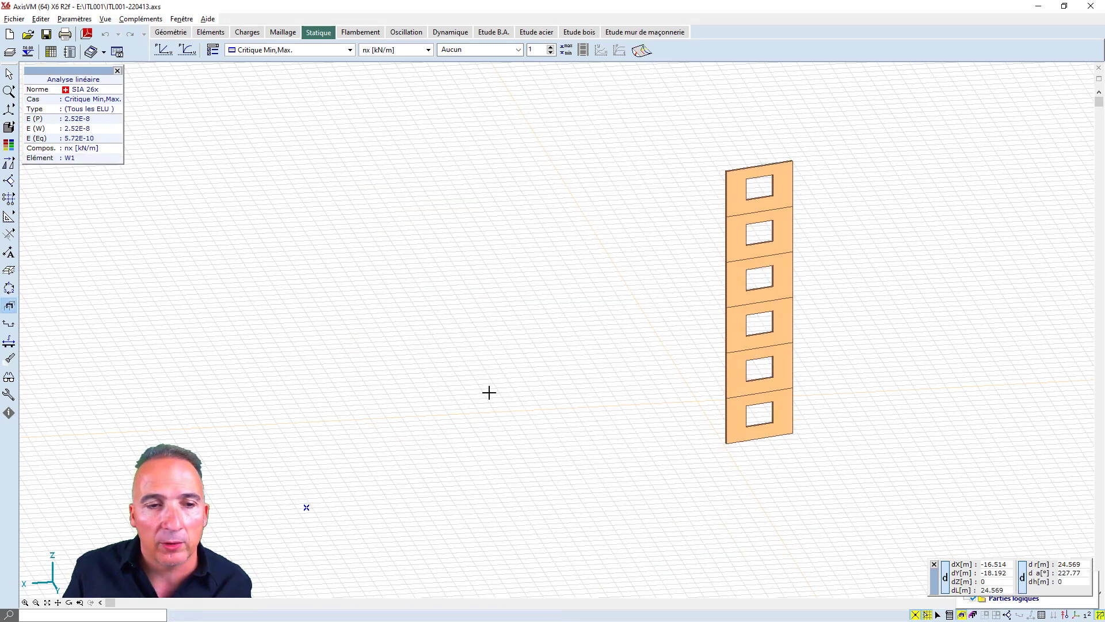
left_click(46, 602)
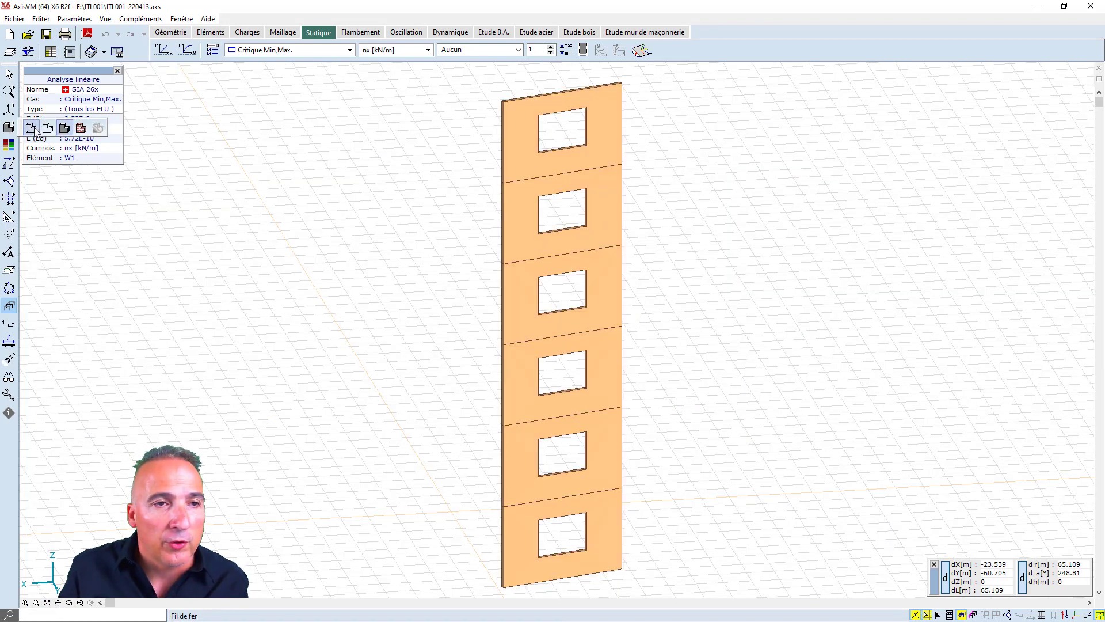
left_click(33, 131)
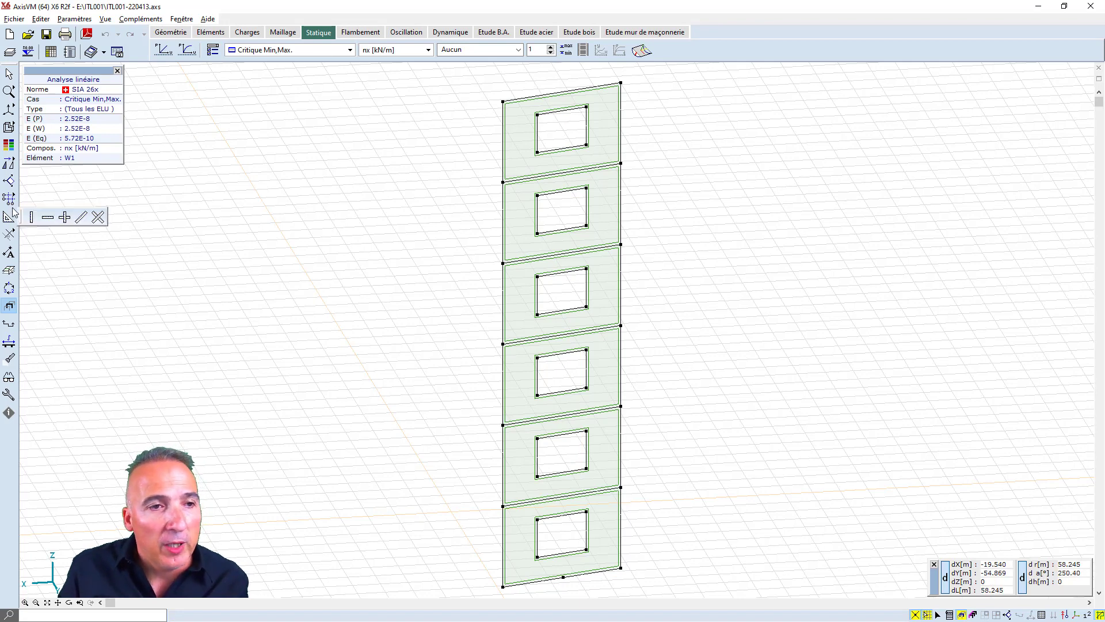
Step: Create a vertical guide line through the midpoint between a window's lower corner and the adjacent wall corner, up to the wall's upper edge
mouse_move(9, 235)
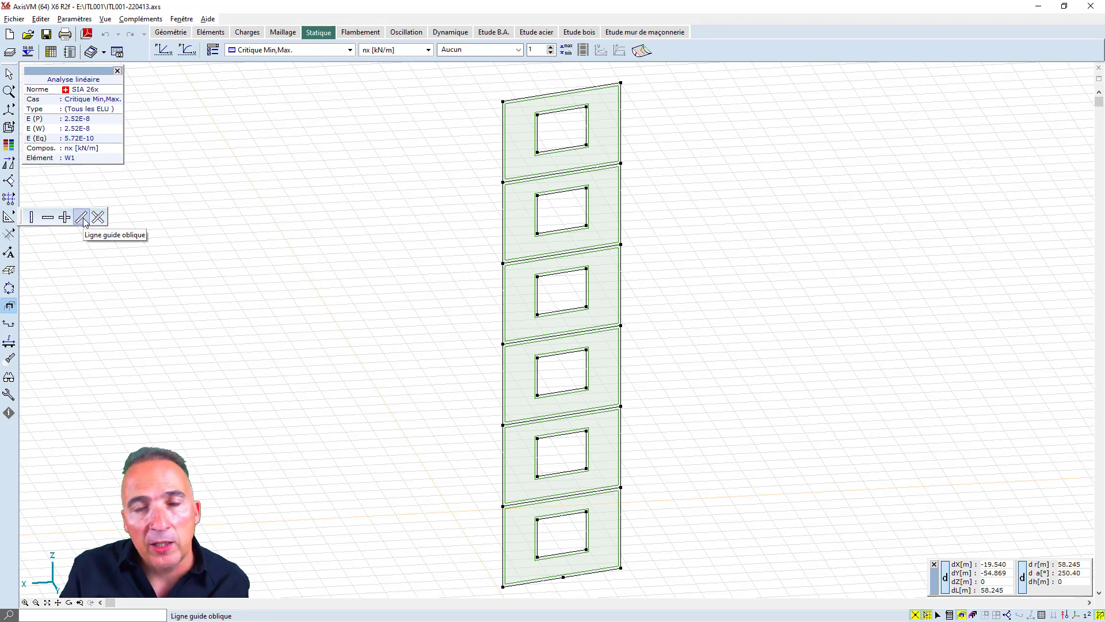
left_click(82, 219)
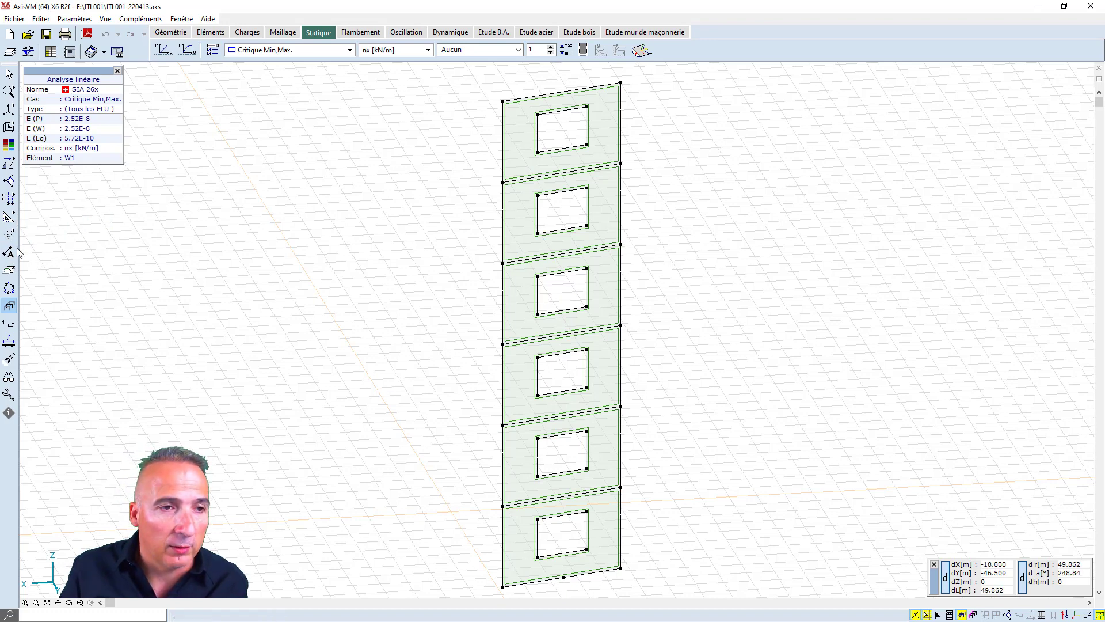
mouse_move(13, 236)
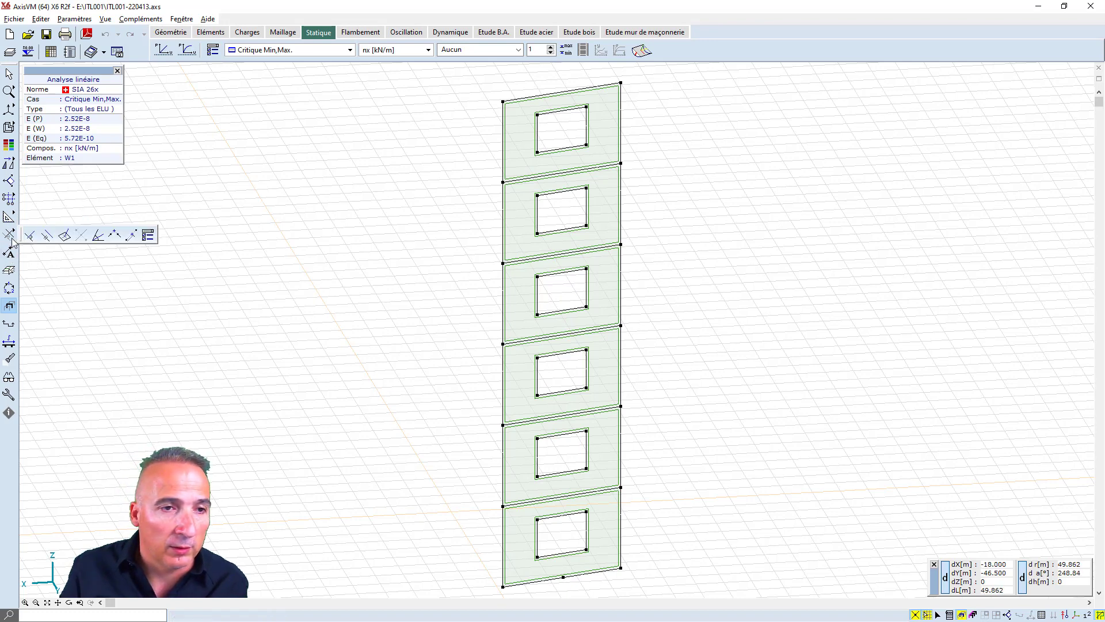
left_click(132, 235)
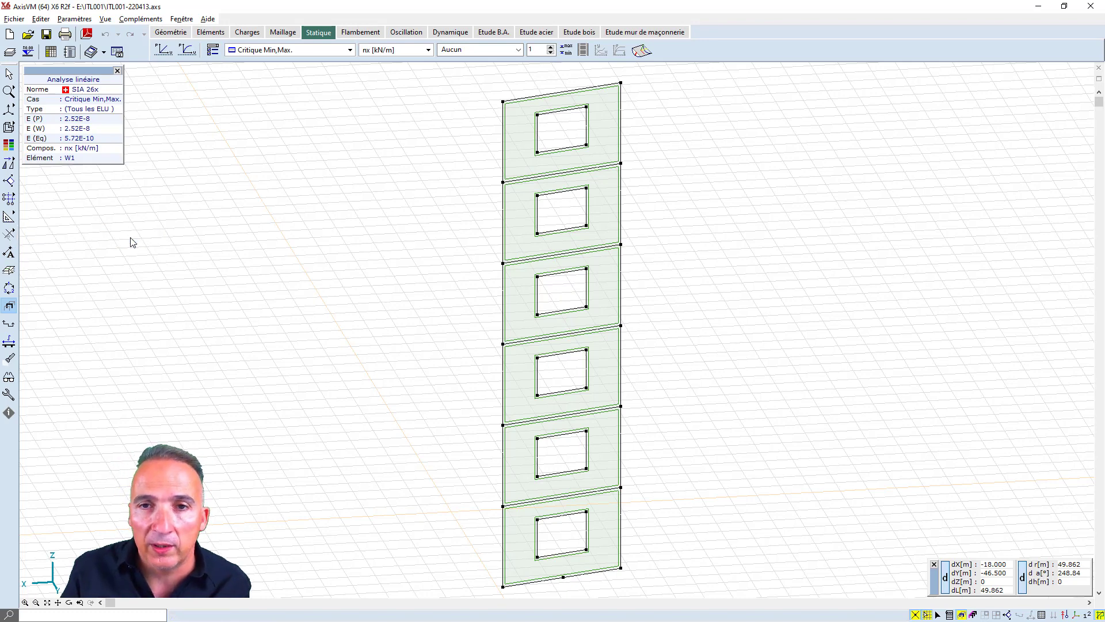
left_click(537, 314)
left_click(503, 344)
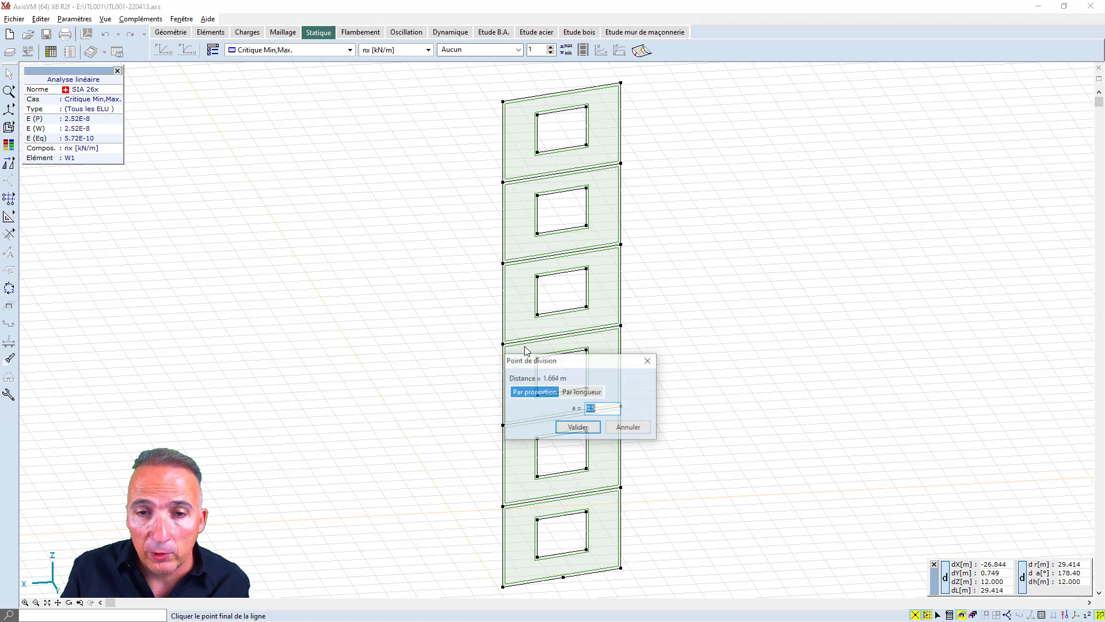
left_click(593, 429)
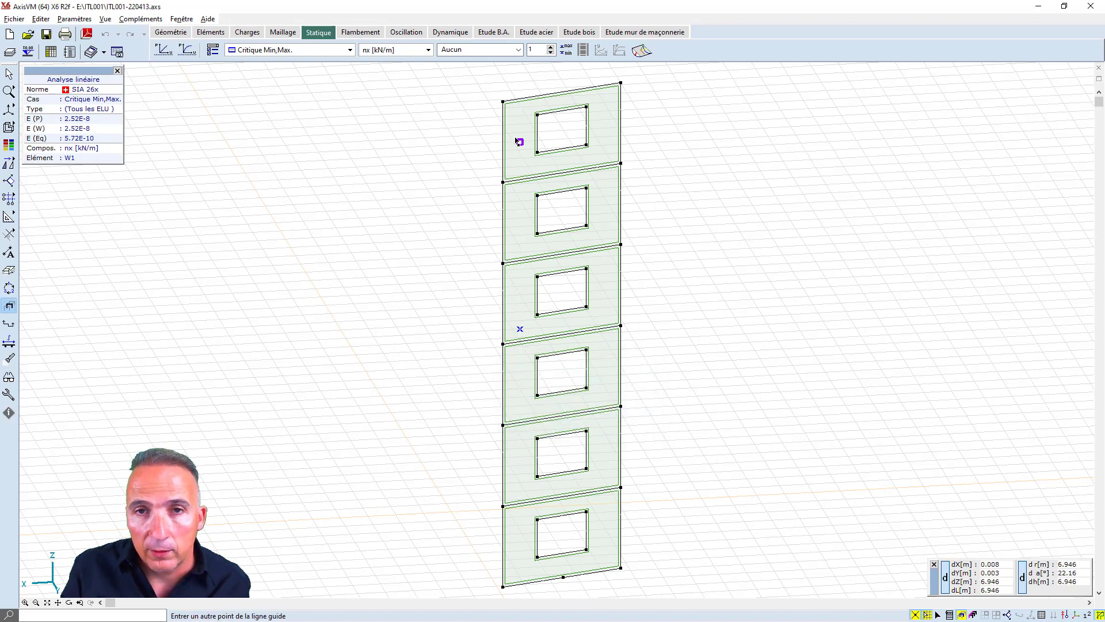
left_click(520, 100)
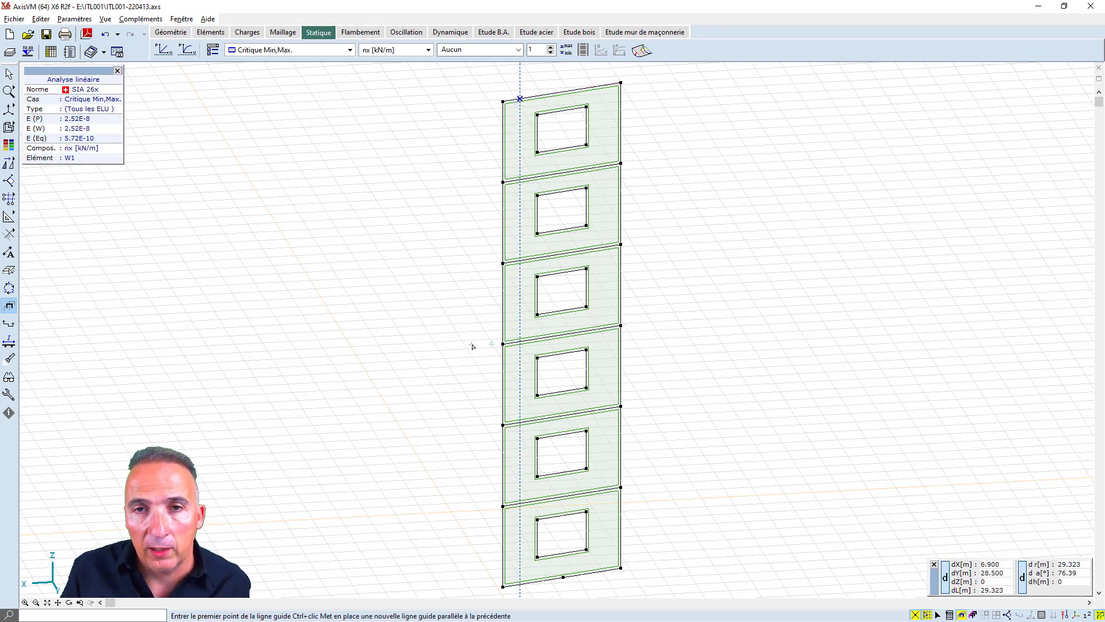
Step: Start a new virtual strip named w1
scroll(473, 346, "down", 1)
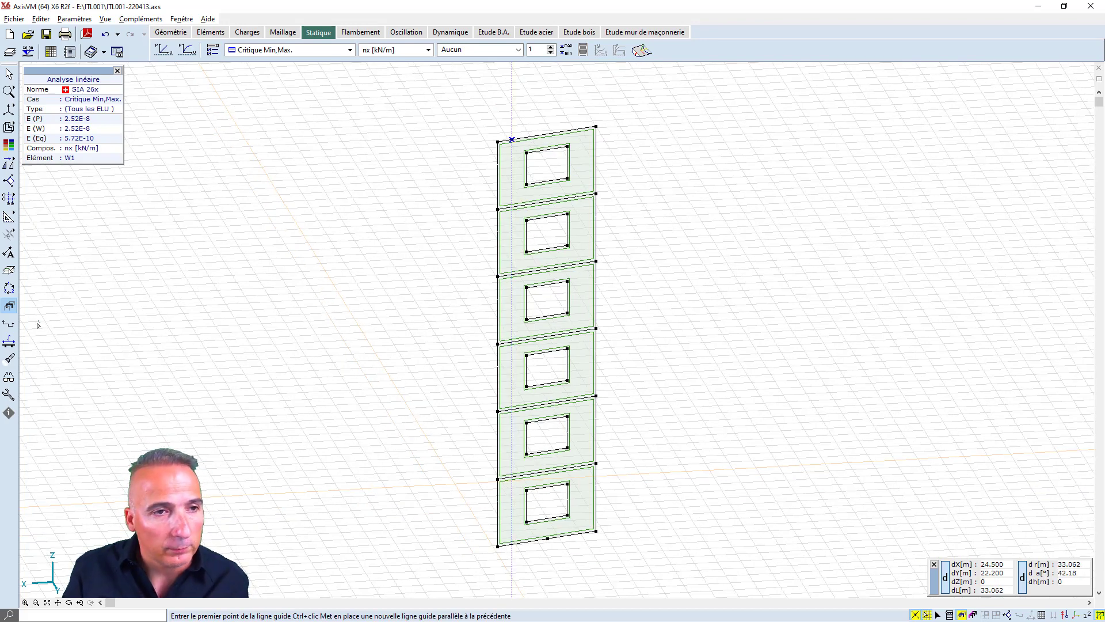
left_click(9, 343)
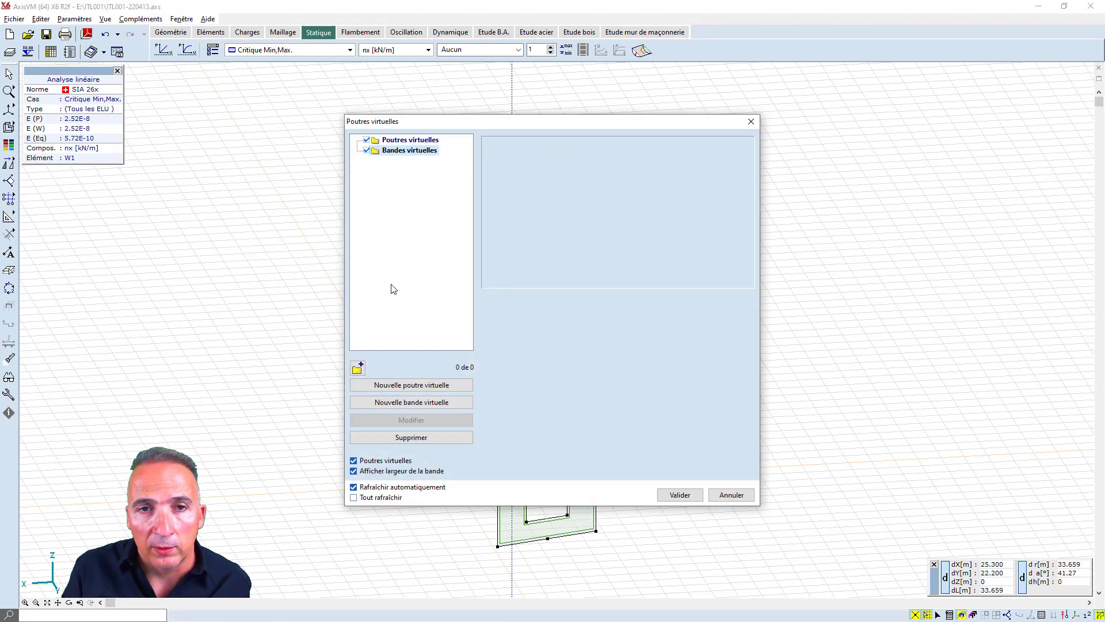
left_click(404, 405)
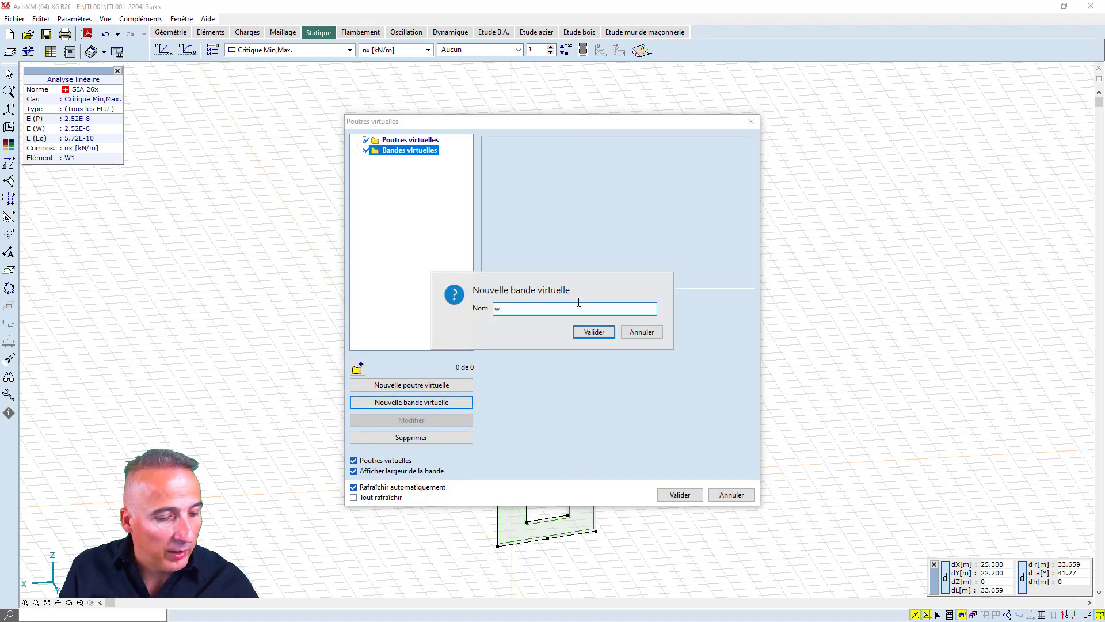
type("w1")
left_click(595, 332)
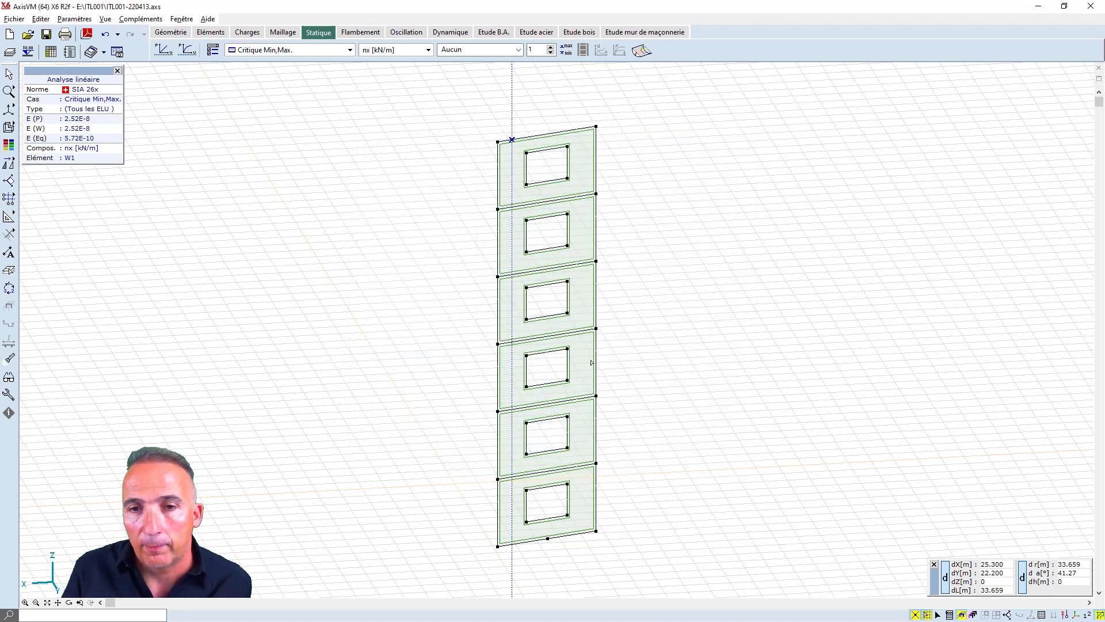
Step: Draw strip w1 along the vertical guide line from the wall's base edge to its upper edge and accept its definition
scroll(516, 554, "up", 2)
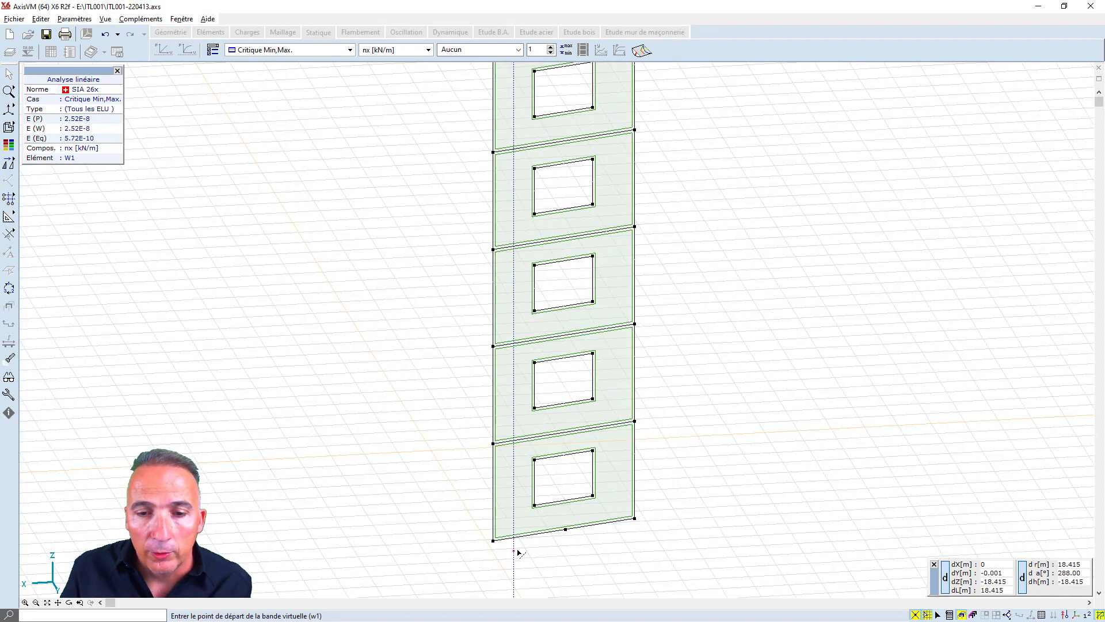
scroll(515, 540, "up", 2)
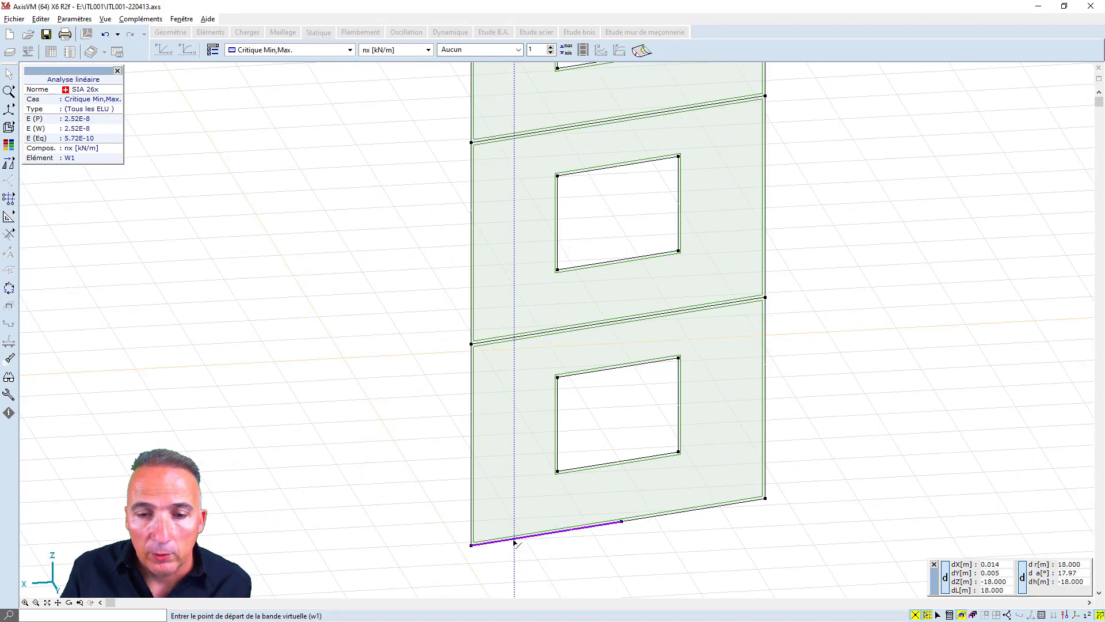
left_click(515, 541)
scroll(513, 383, "down", 3)
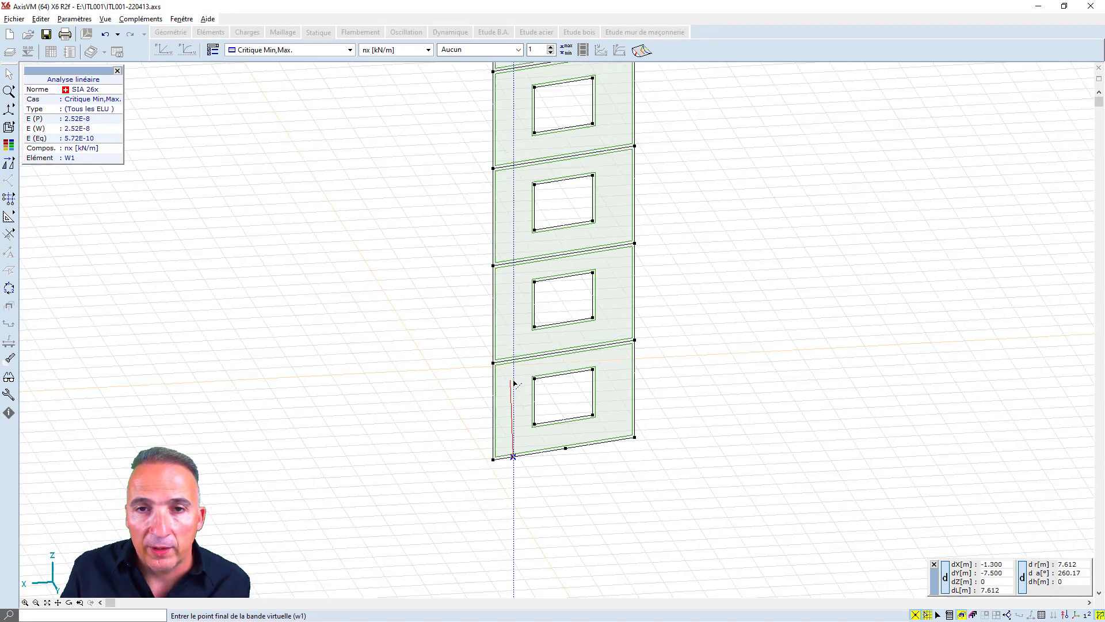
middle_click_drag(513, 190, 520, 312)
scroll(520, 259, "down", 2)
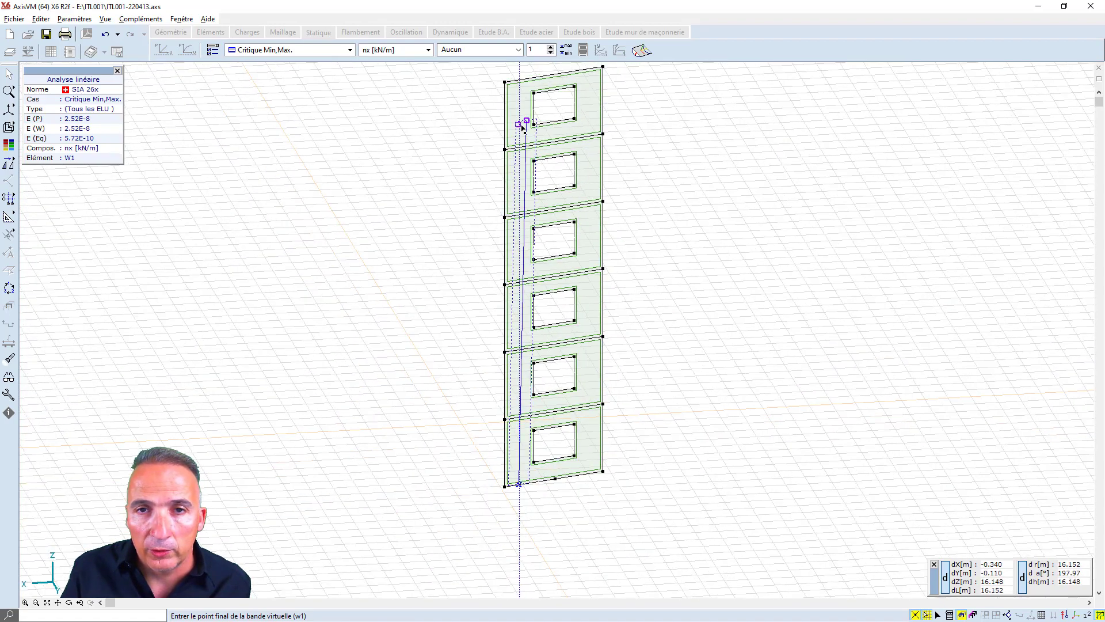
middle_click_drag(524, 123, 533, 222)
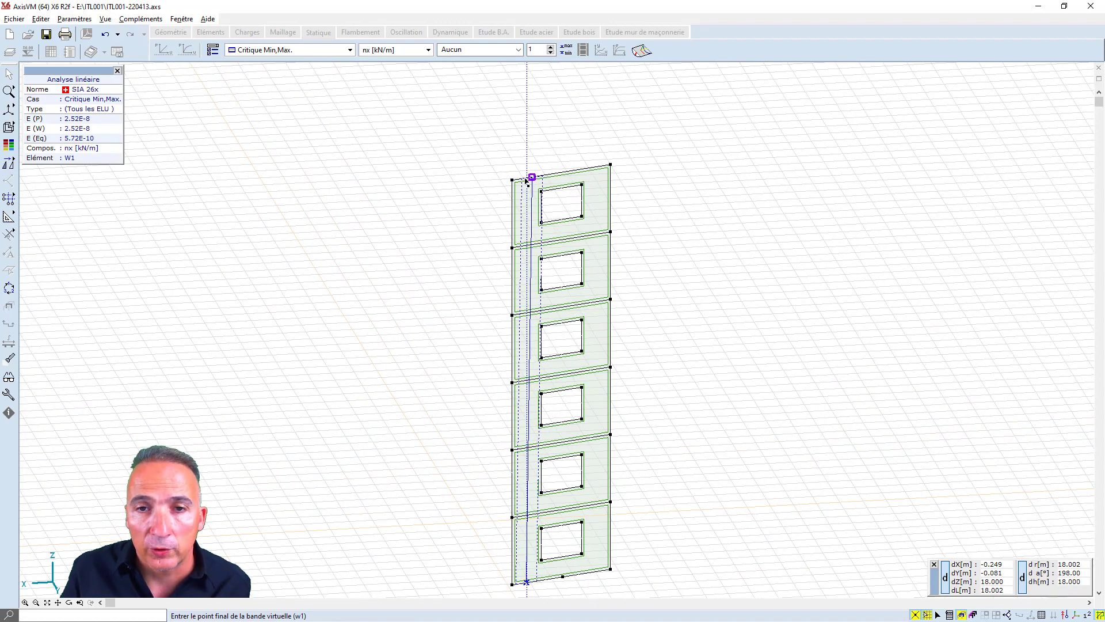
scroll(531, 183, "up", 2)
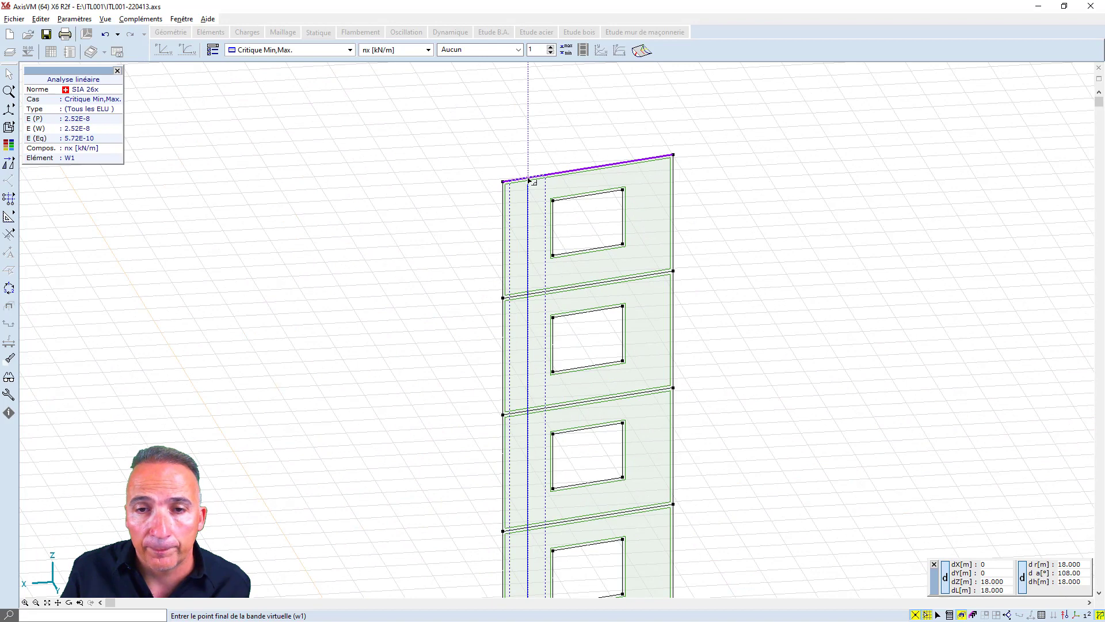
left_click(528, 179)
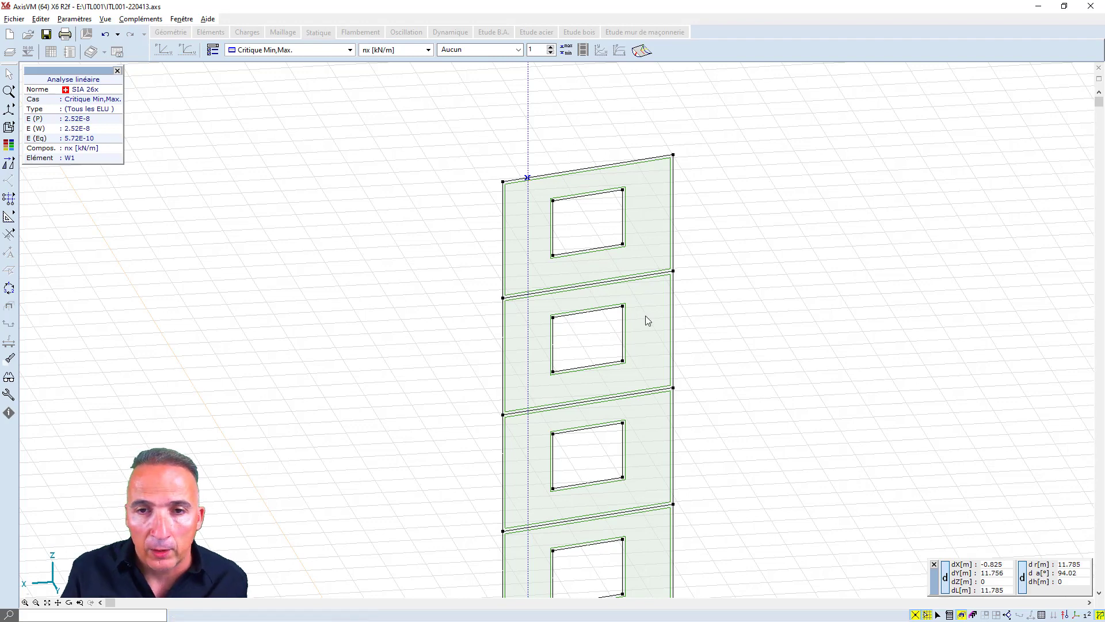
left_click(585, 301)
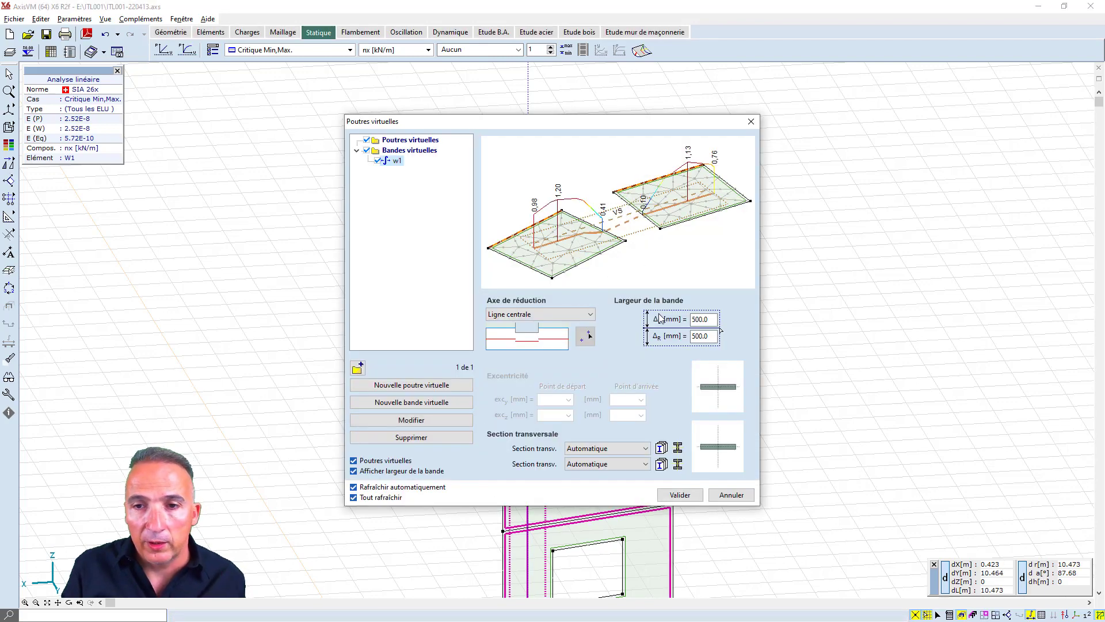
Step: Set the width of strip w1 to 700 mm on each side of its centre line and confirm
left_click_drag(710, 321, 691, 338)
type("700")
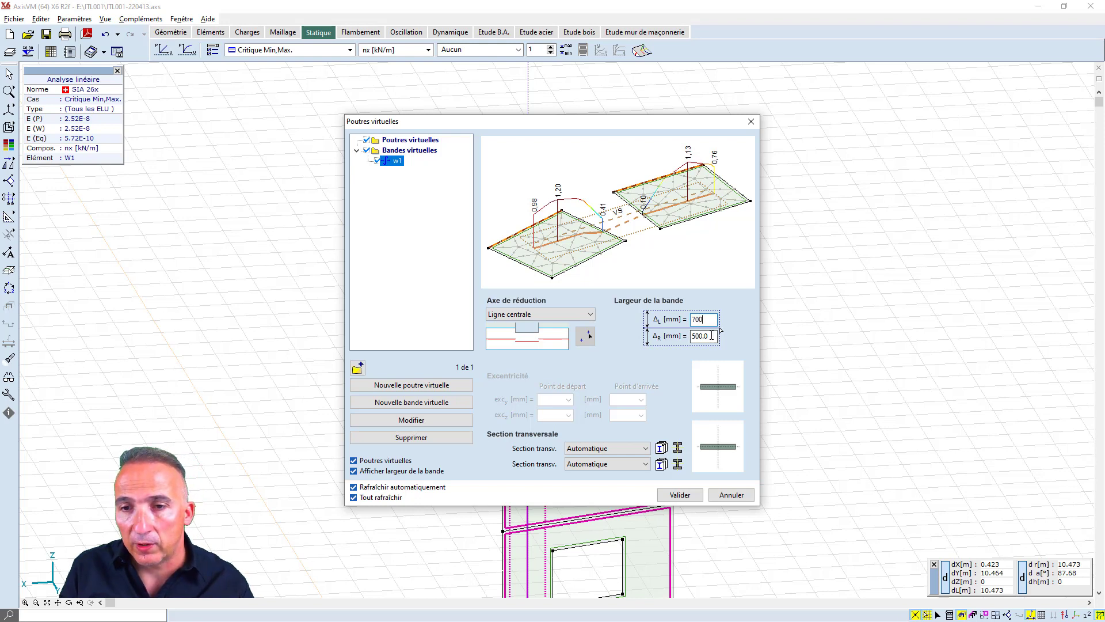
type("700")
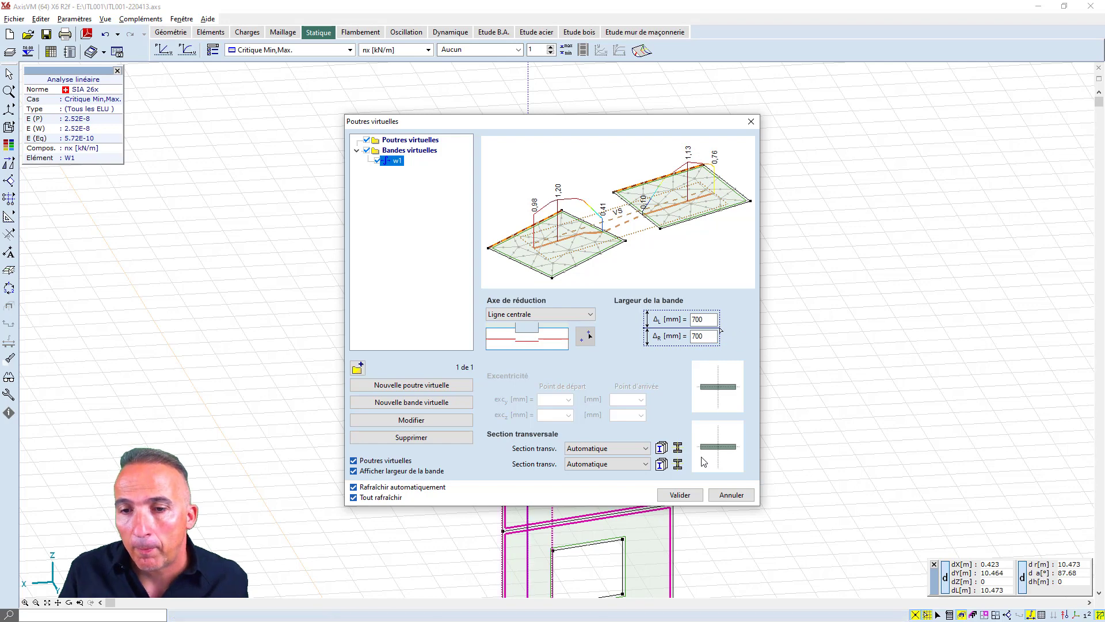
left_click(689, 494)
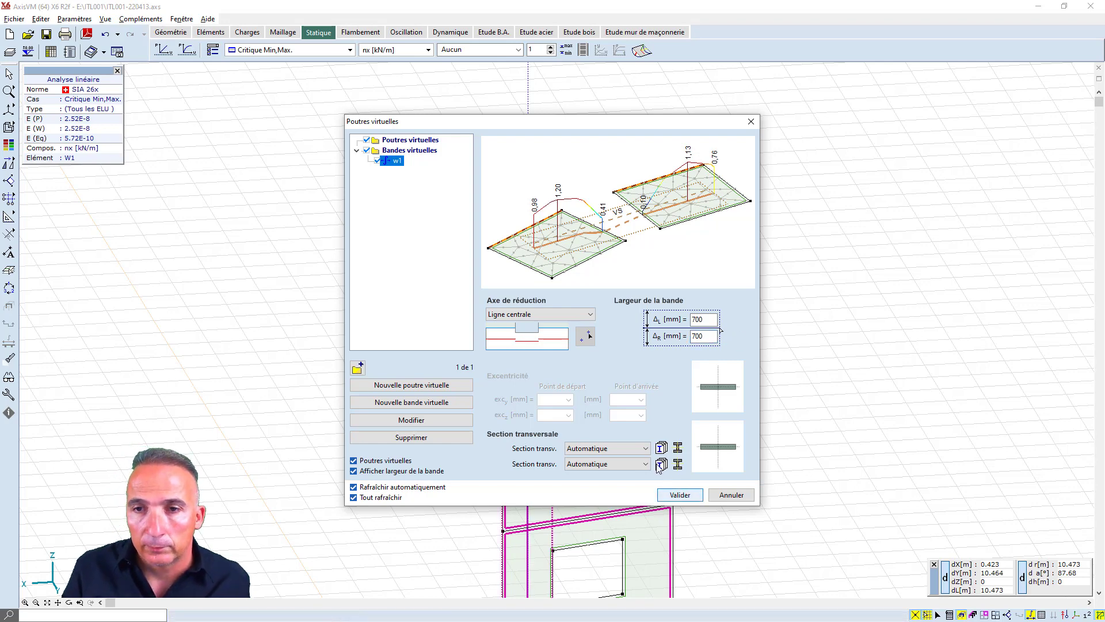
left_click(674, 496)
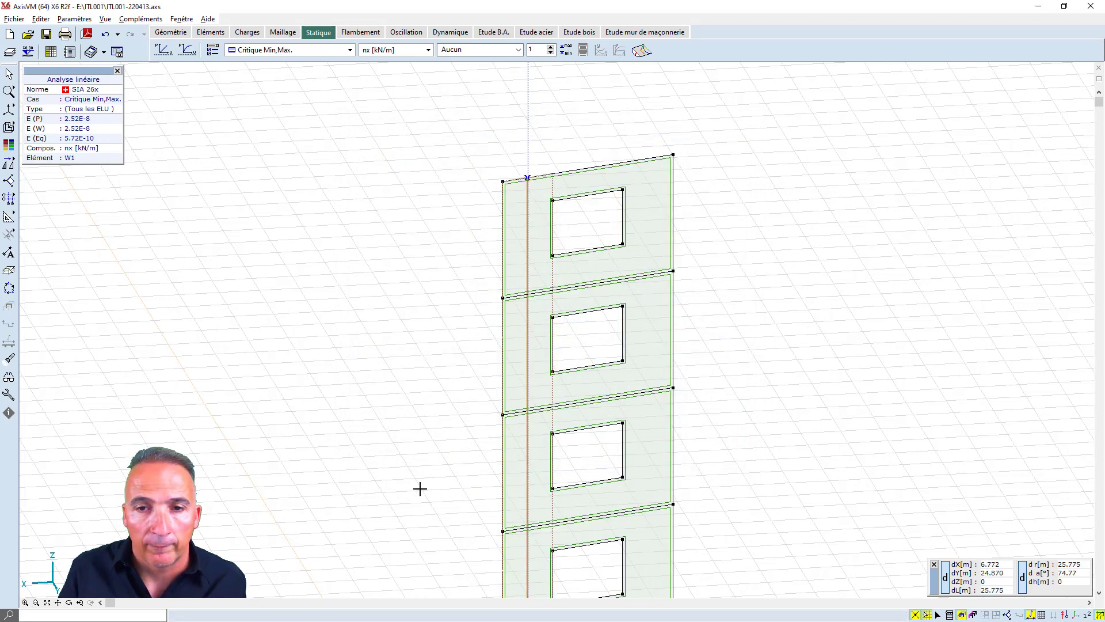
Step: Start defining the masonry wall design parameters for virtual strip w1
scroll(453, 386, "down", 2)
middle_click_drag(592, 459, 664, 380)
scroll(700, 332, "down", 1)
scroll(666, 347, "up", 2)
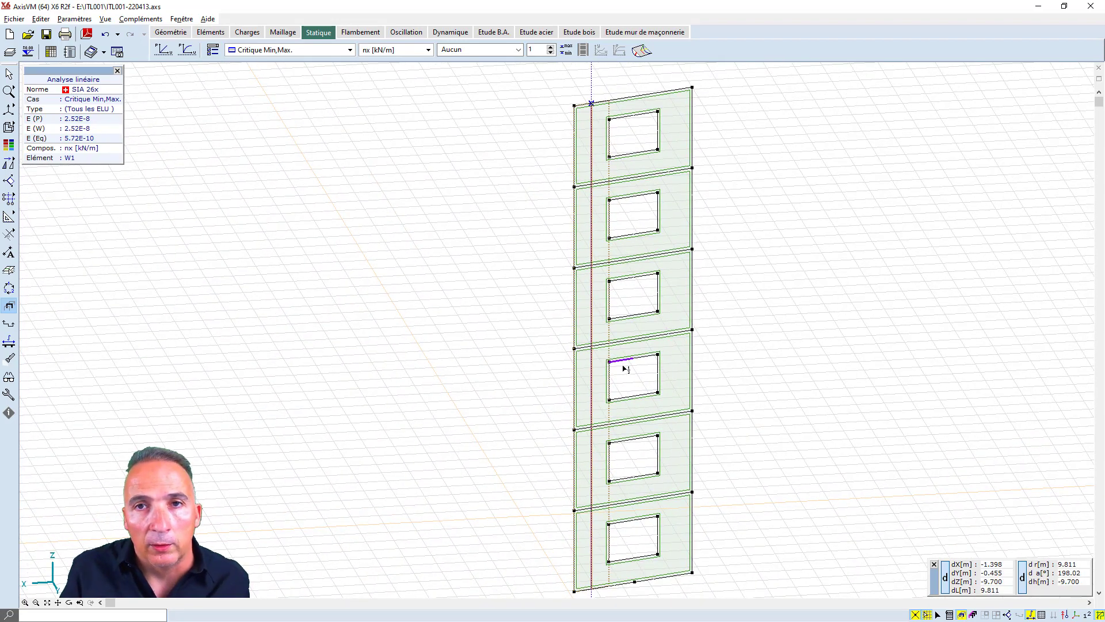
left_click(622, 33)
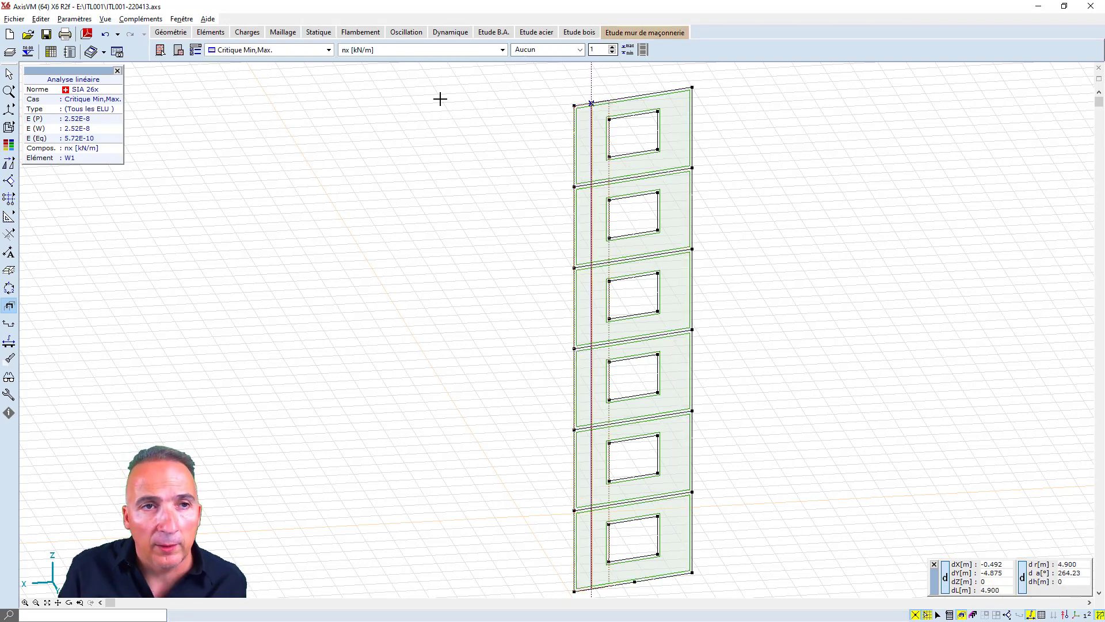
left_click(179, 52)
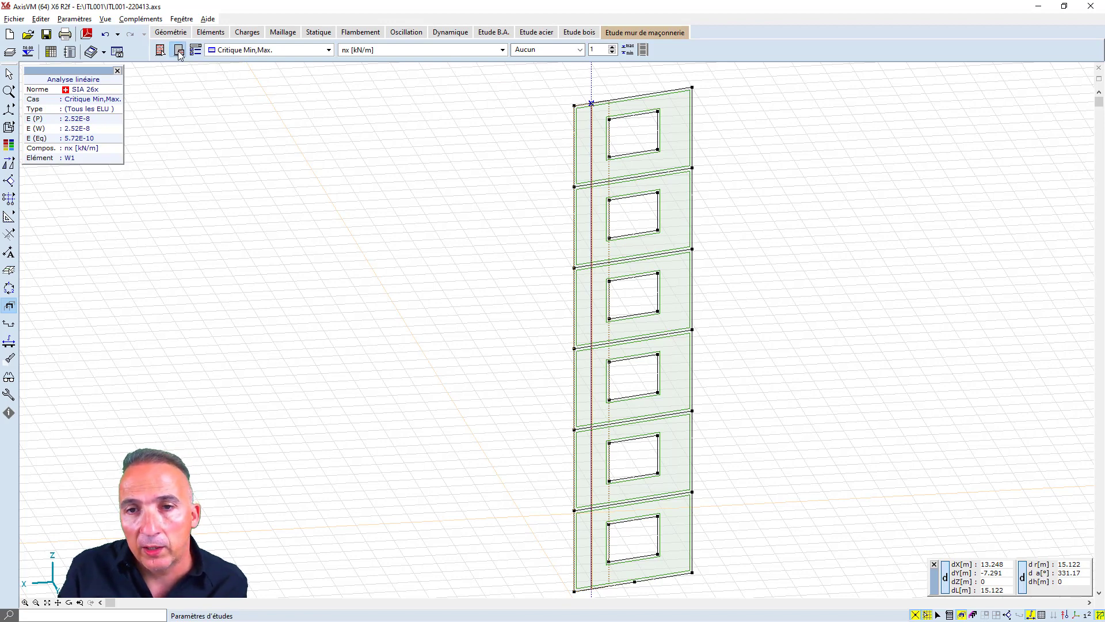
left_click(576, 141)
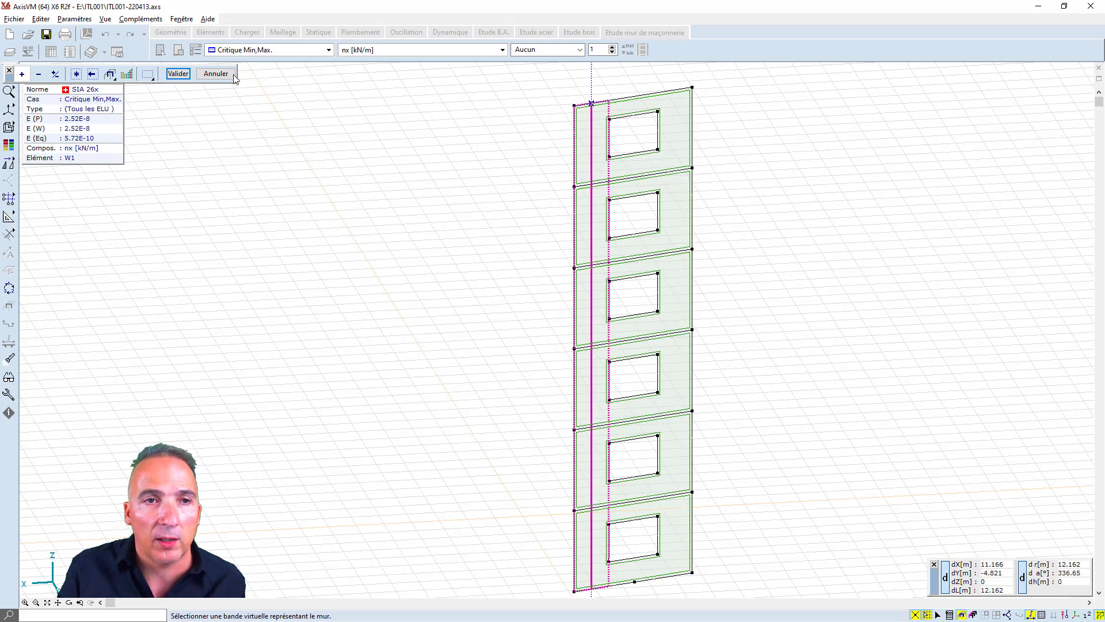
left_click(178, 74)
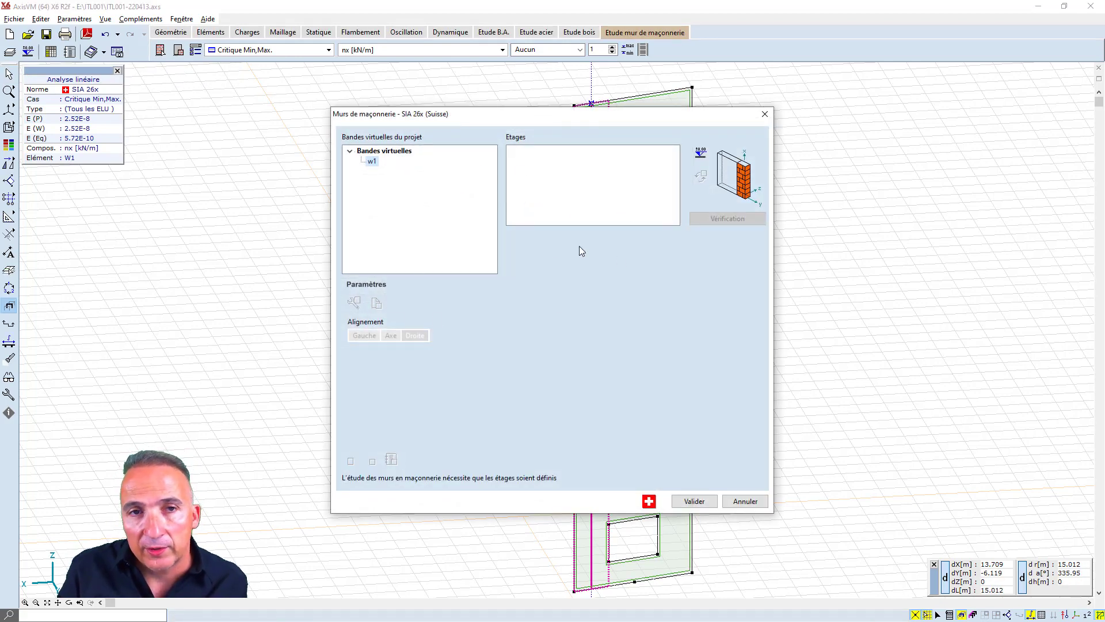
Step: Define the six masonry wall storeys between +3.000 and +21.000 m and select Etage 1
left_click(700, 154)
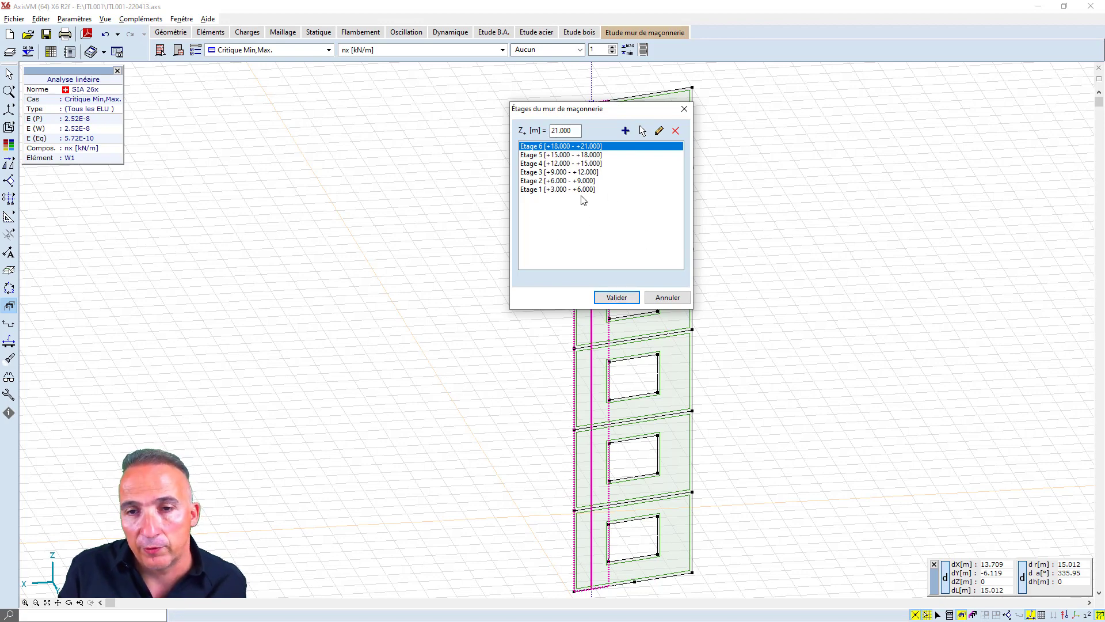
left_click(609, 298)
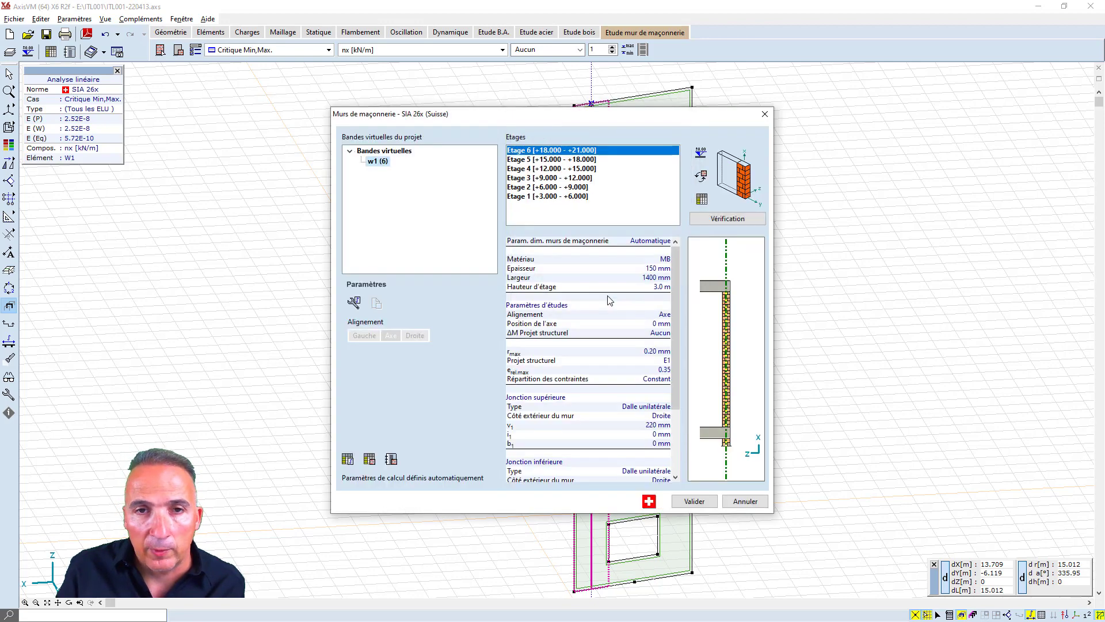
left_click(574, 196)
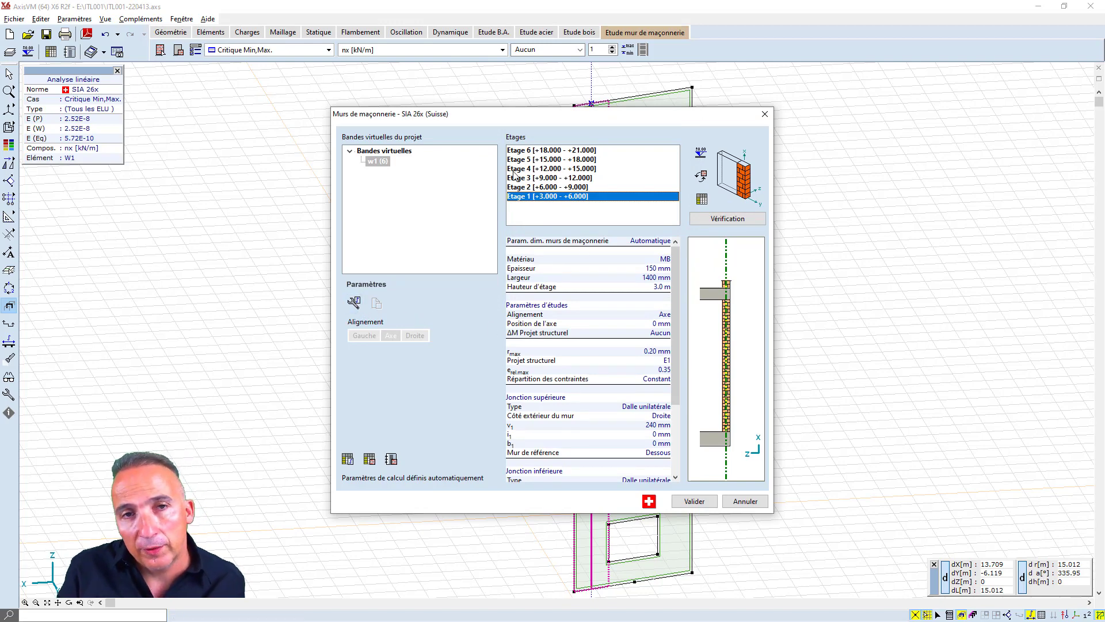
Step: Enable the in-plane shear verification for strip w1, based on a numerical calculation
left_click(354, 303)
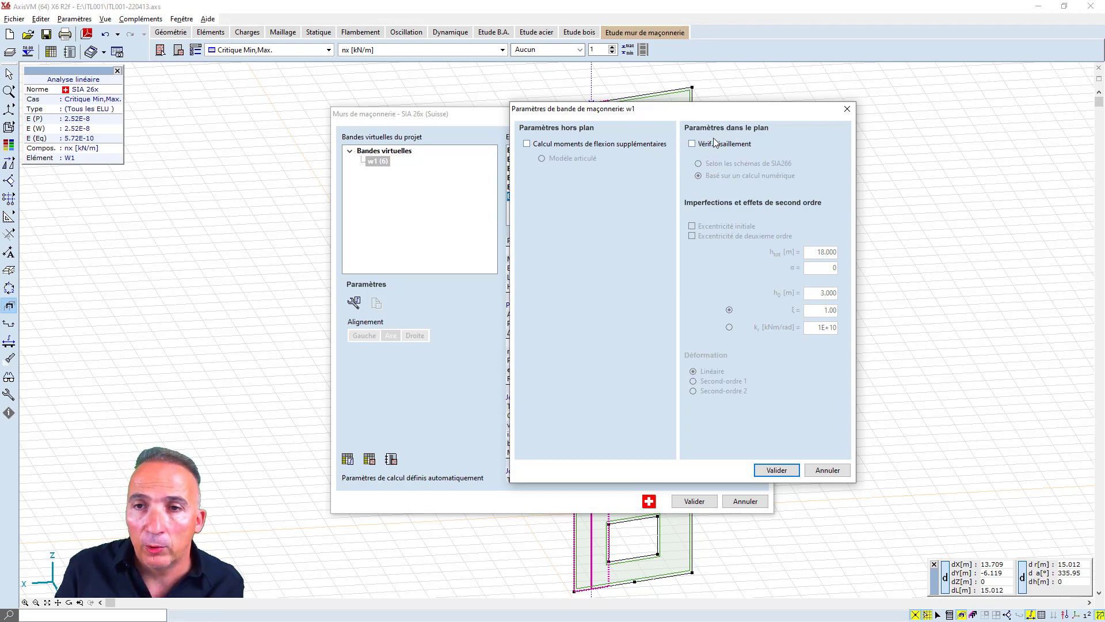
left_click(694, 144)
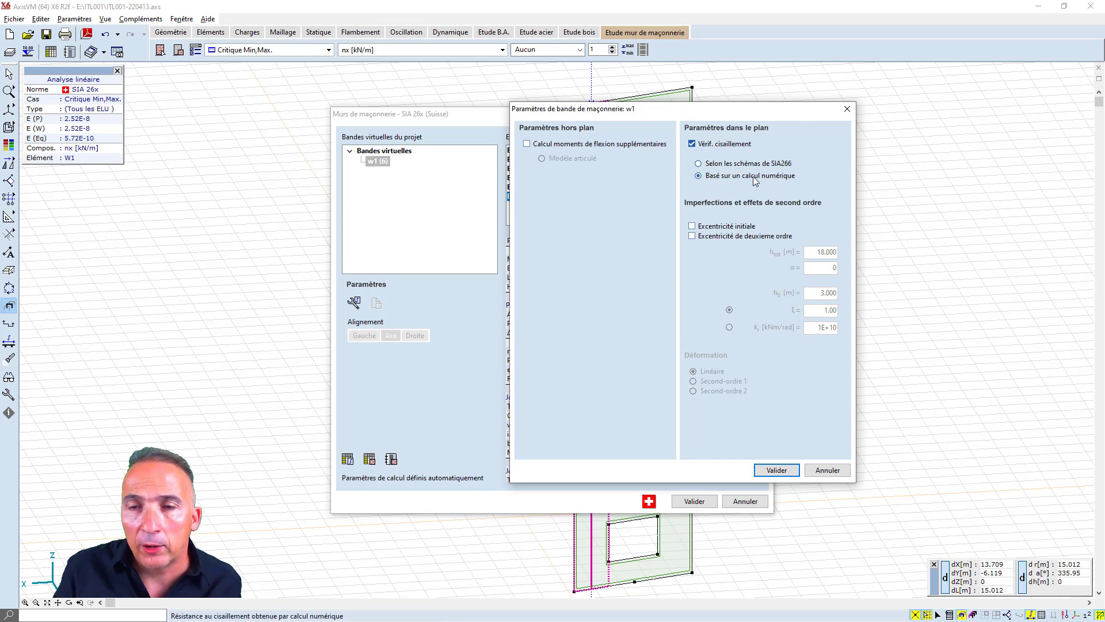
left_click(699, 163)
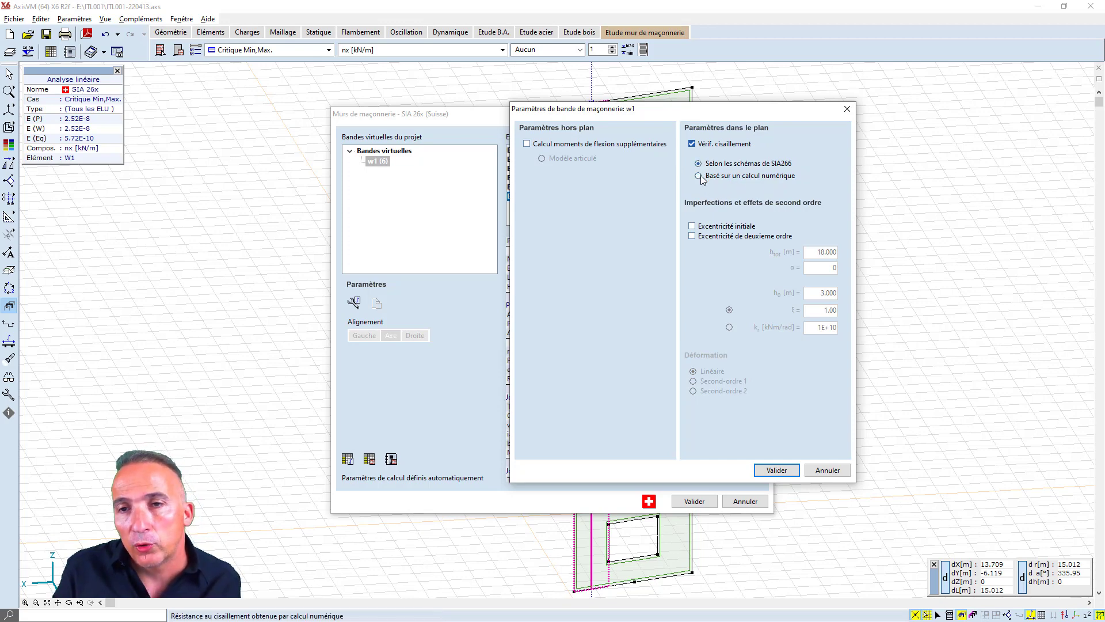
left_click(703, 176)
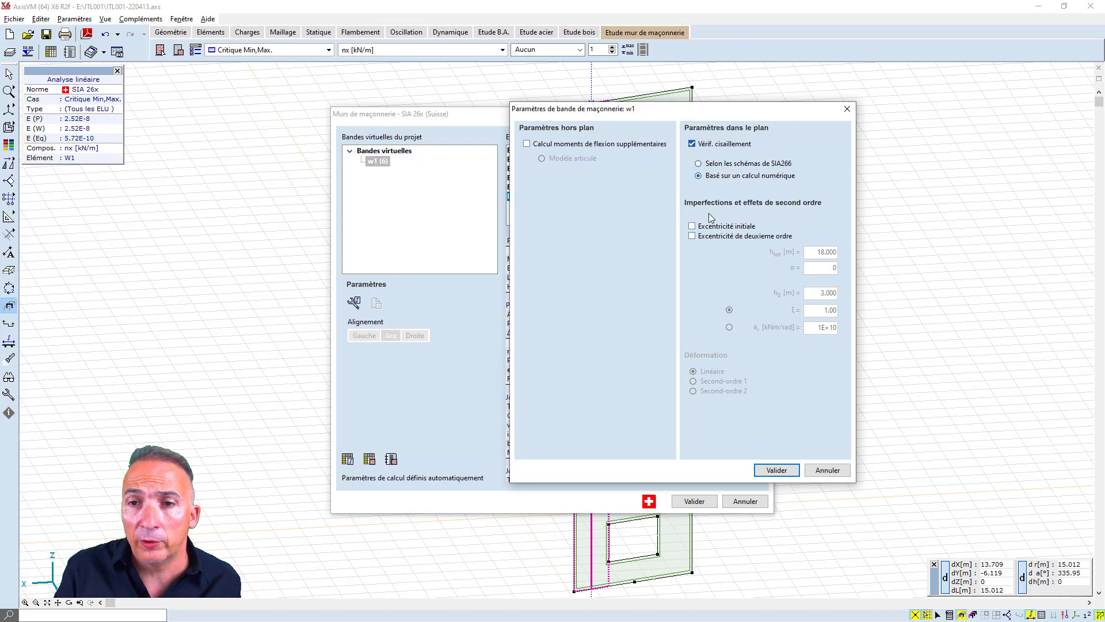
Step: Try the initial and second-order eccentricity options with the Second-ordre 1, Second-ordre 2 and Linéaire deformation forms, leaving both eccentricities off
left_click(694, 227)
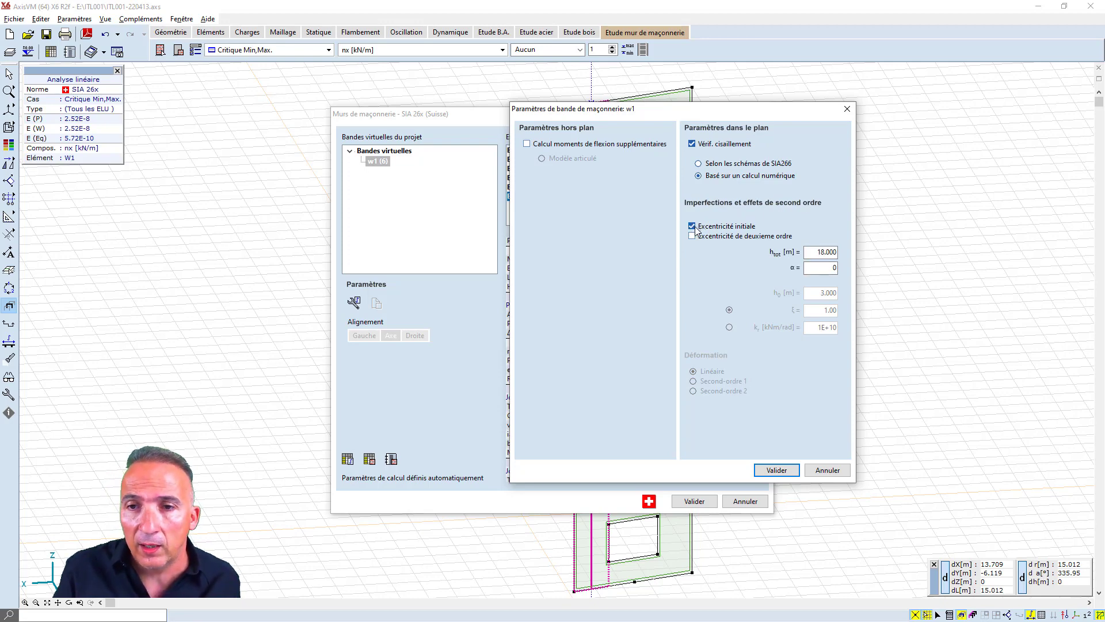
left_click(694, 227)
left_click(692, 236)
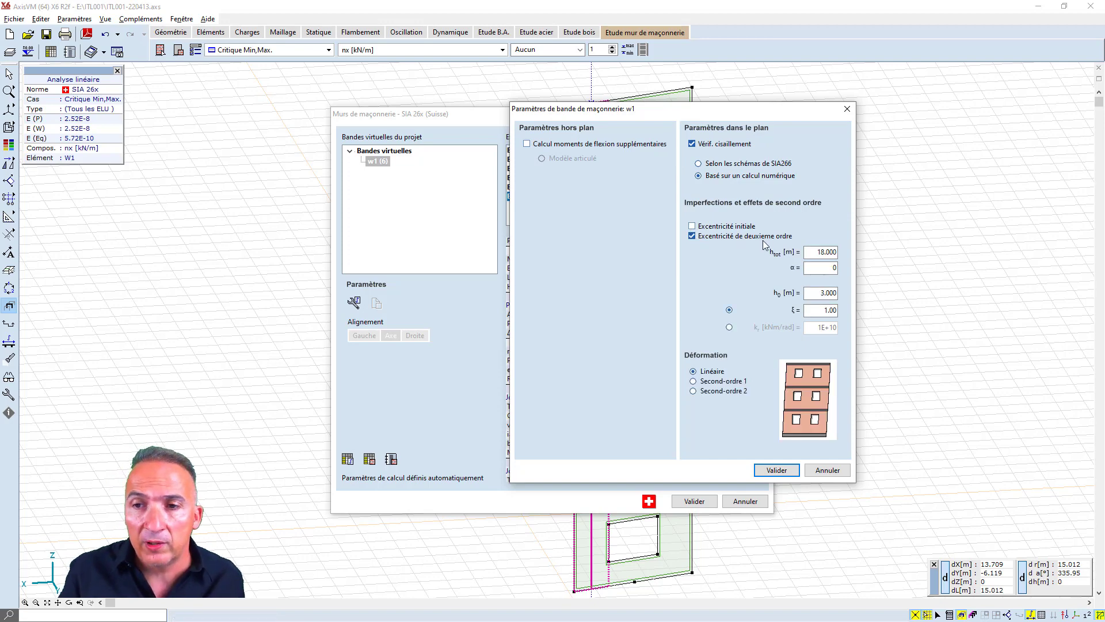
left_click(694, 381)
left_click(694, 393)
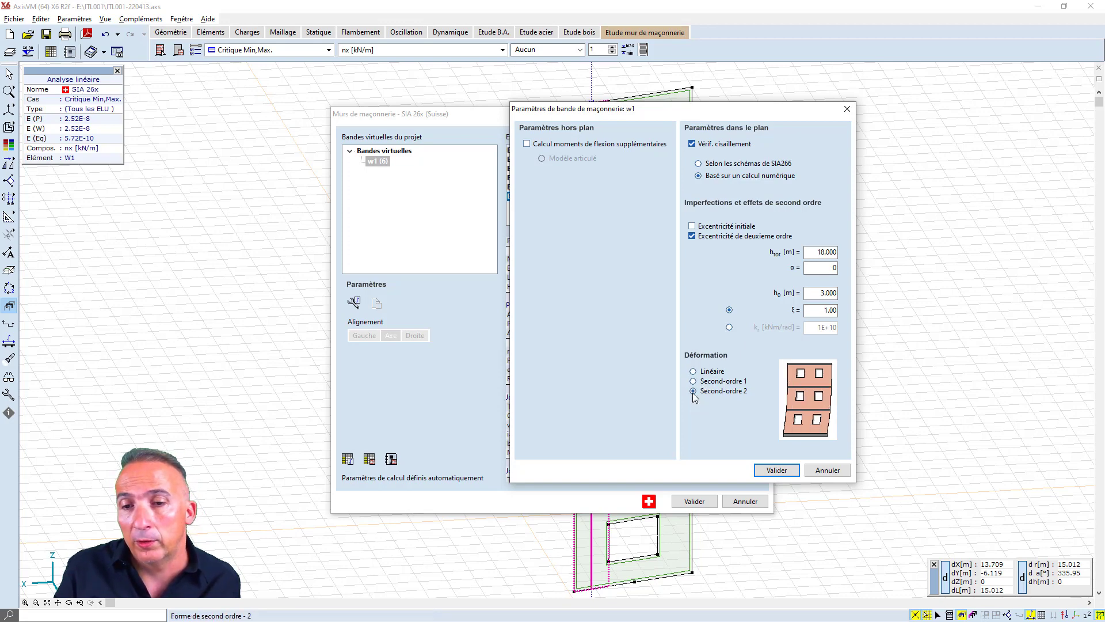
left_click(705, 371)
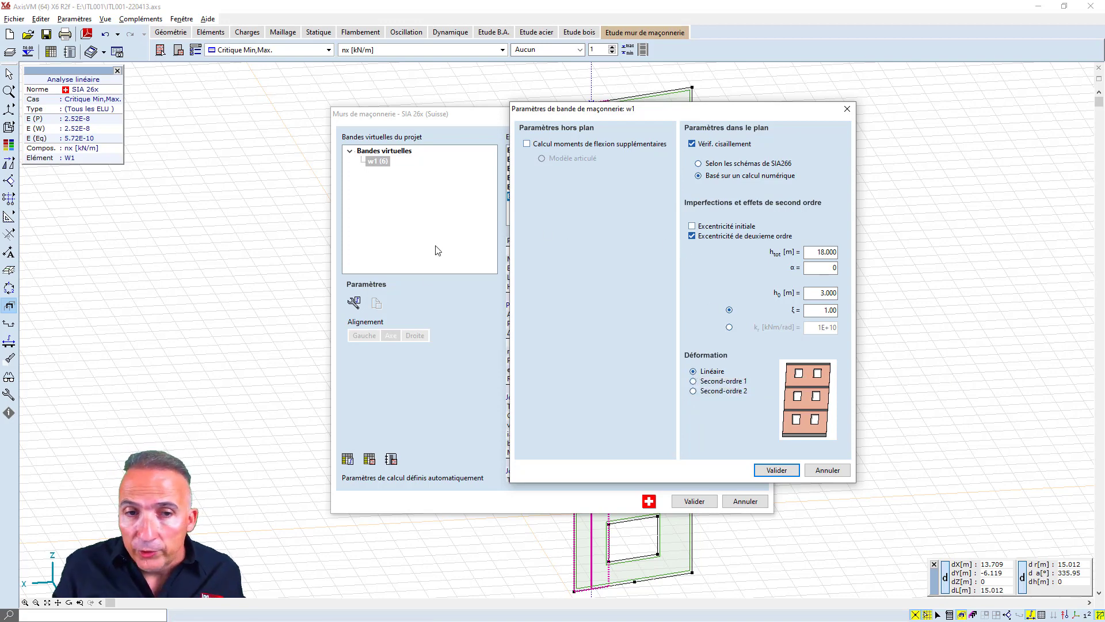
left_click(693, 237)
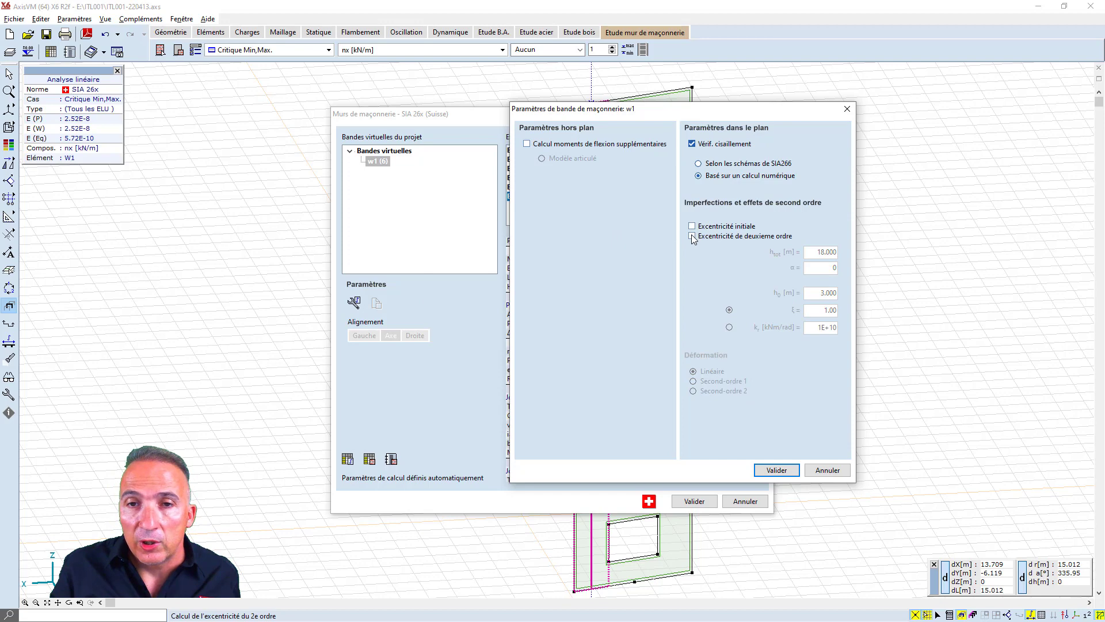
Step: Enable the additional out-of-plane bending moments with the Modèle articulé, accept the strip parameters and start the verification of Etage 1
left_click(527, 144)
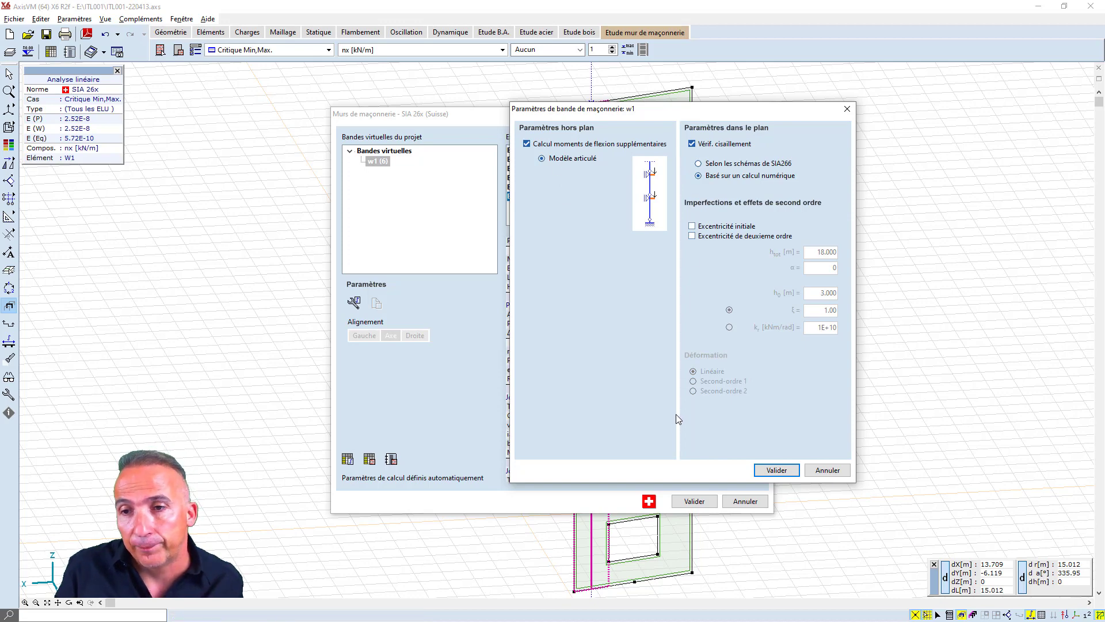
left_click(775, 471)
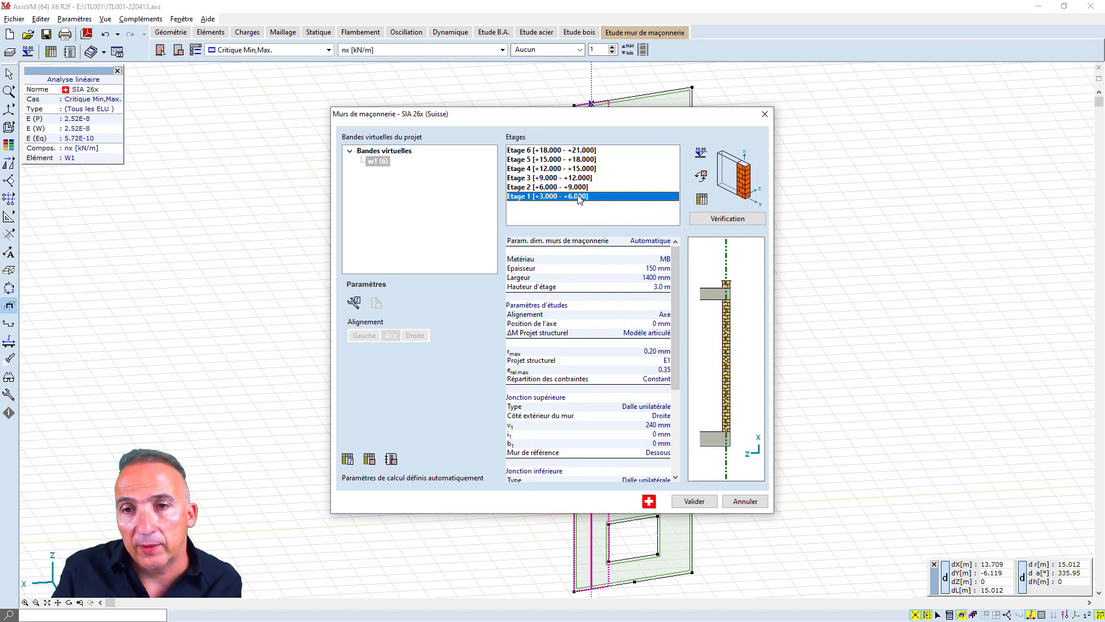
left_click(708, 220)
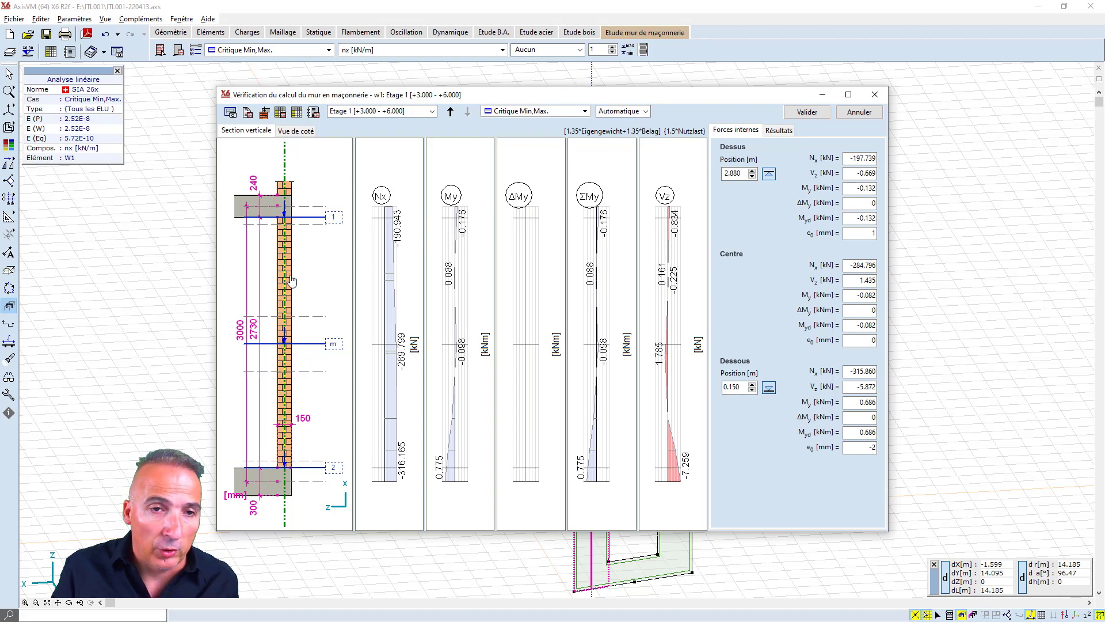
Step: Set i1 of Etage 1's upper slab junction to 50 mm and accept the junction settings
left_click(291, 210)
double_click(866, 174)
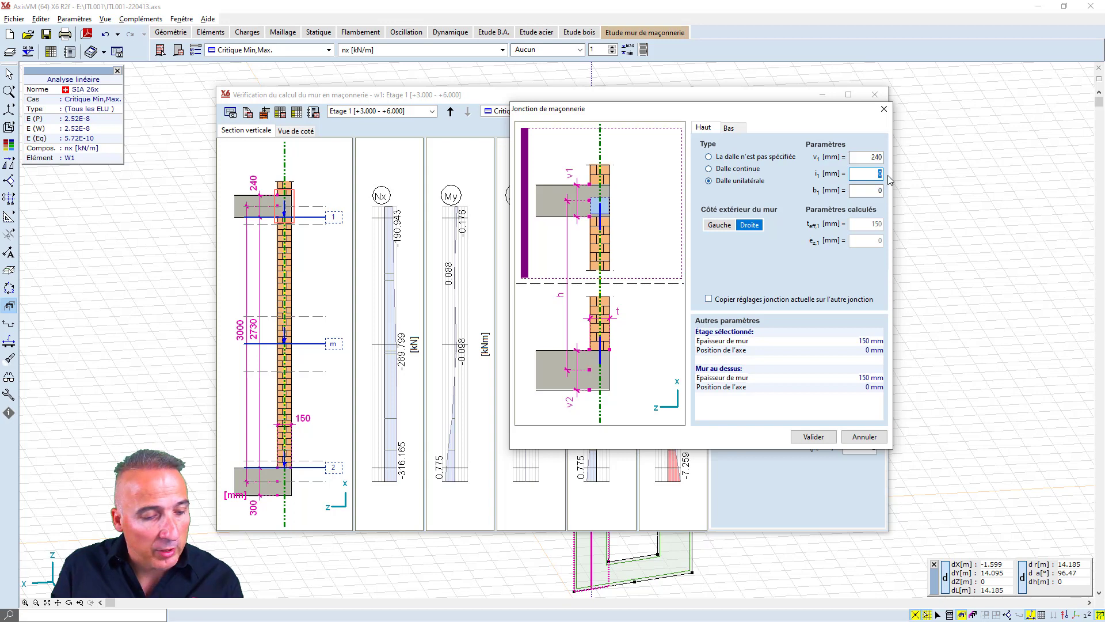
type("50")
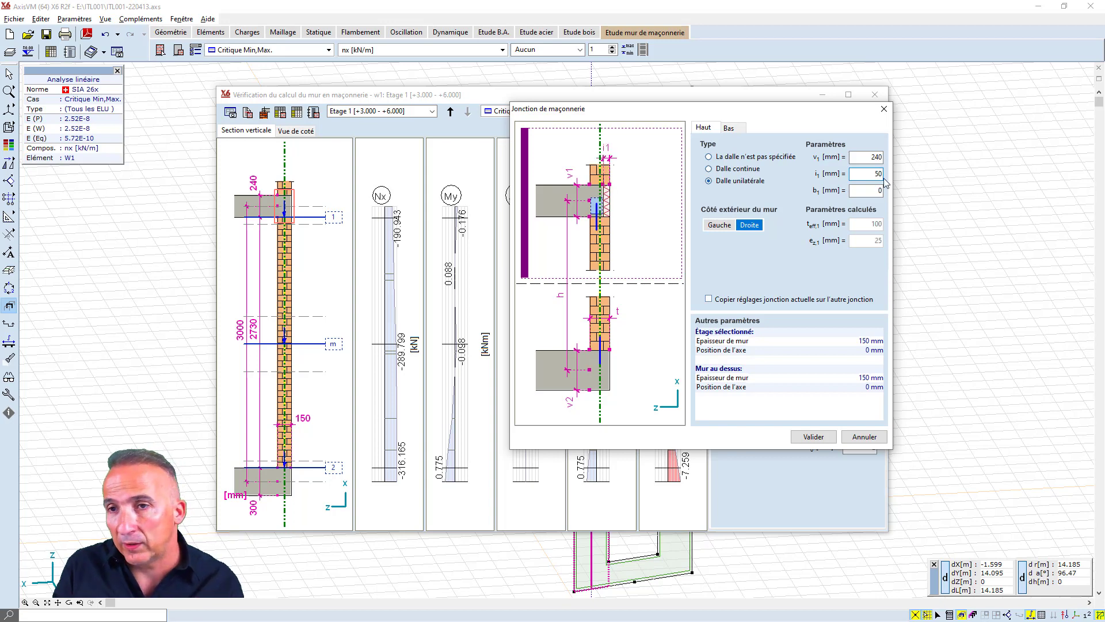
left_click(814, 437)
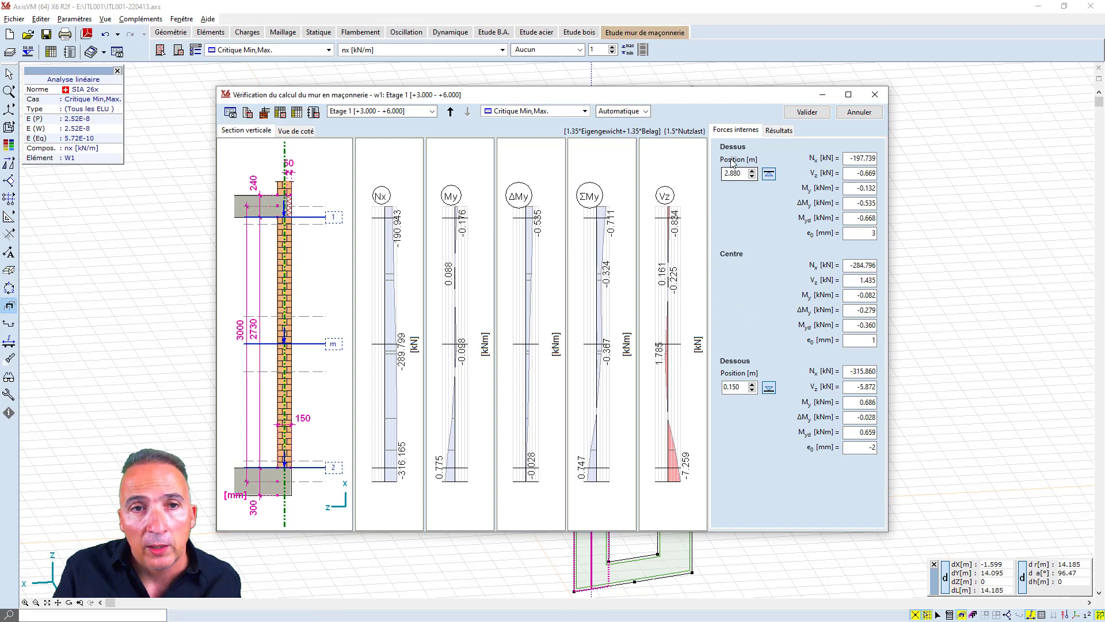
Step: Examine Etage 1's results summary and the stress limitation and stability checks for cross-sections 1 and 2
left_click(780, 130)
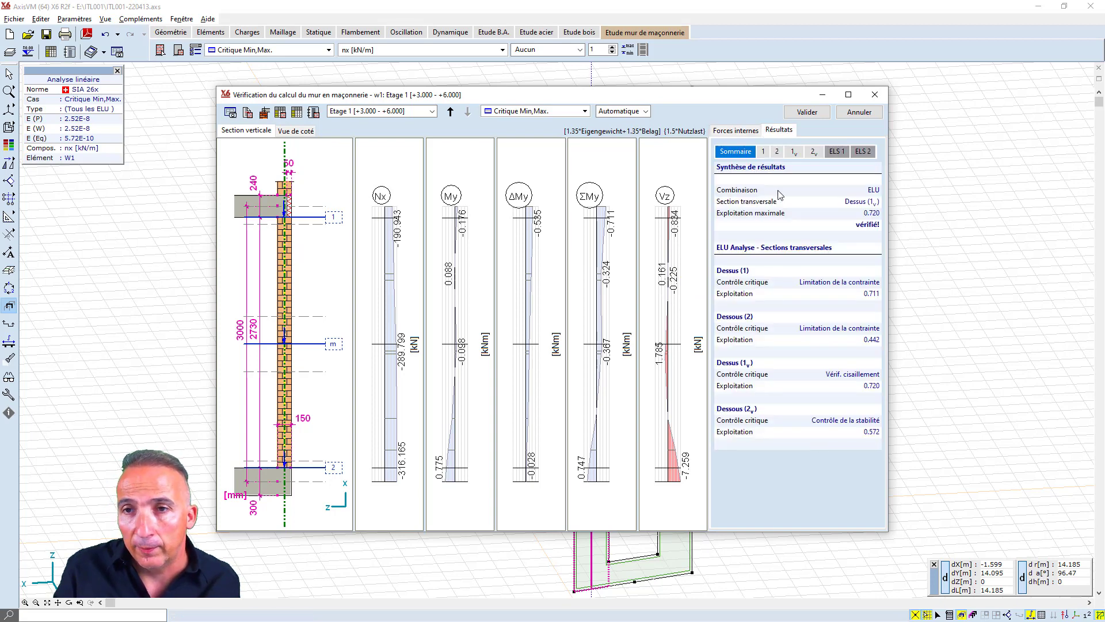
left_click(765, 152)
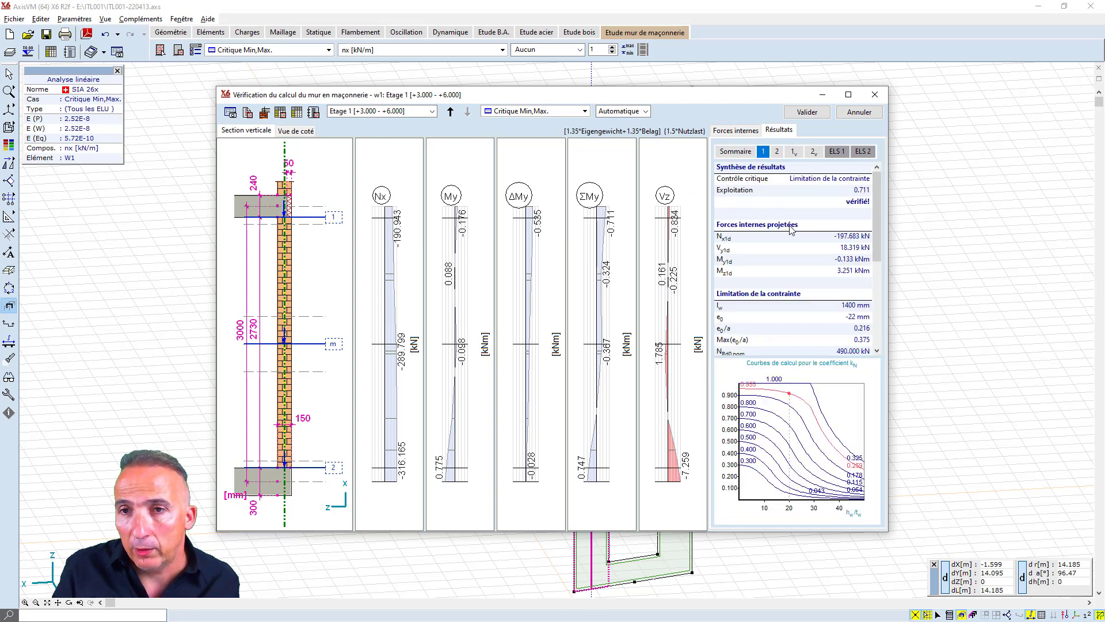
scroll(783, 236, "down", 1)
scroll(784, 237, "up", 1)
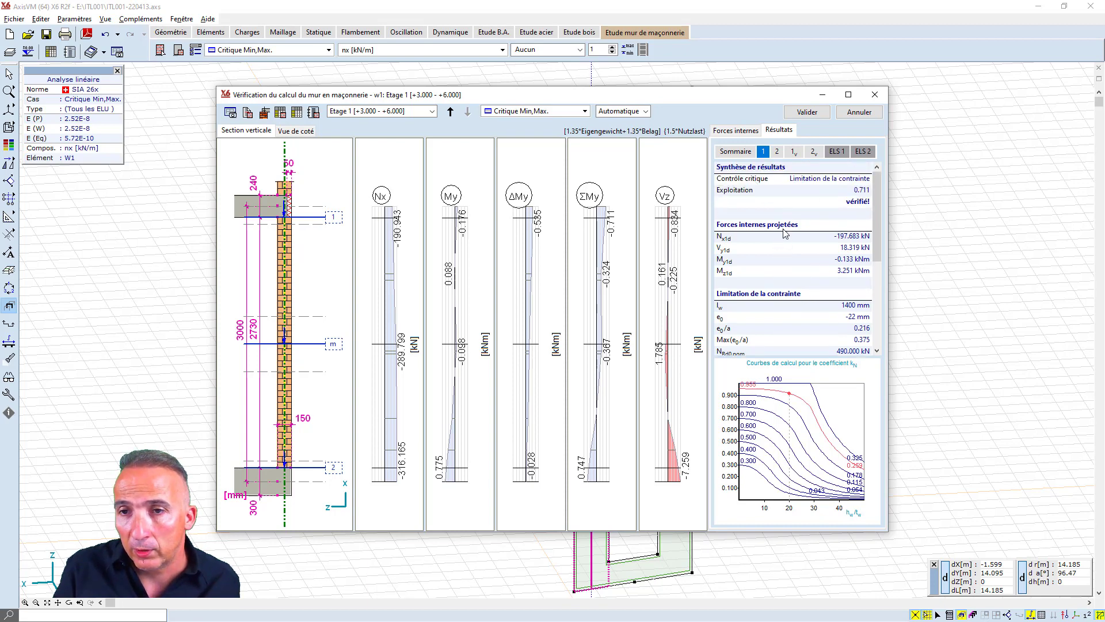
scroll(787, 230, "down", 1)
scroll(794, 223, "up", 1)
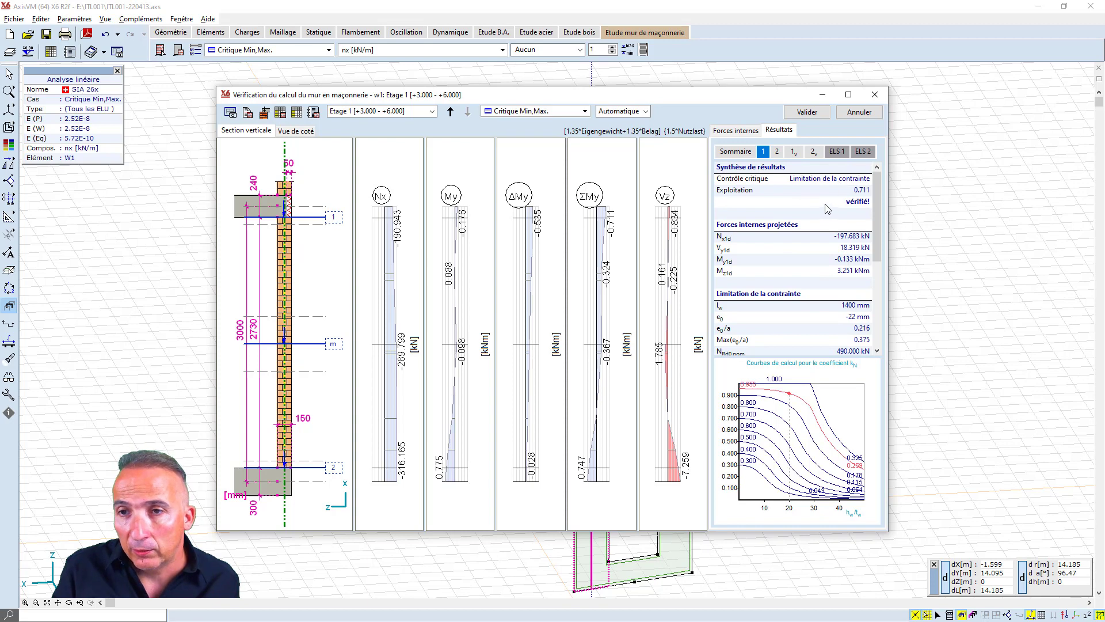
scroll(775, 244, "down", 1)
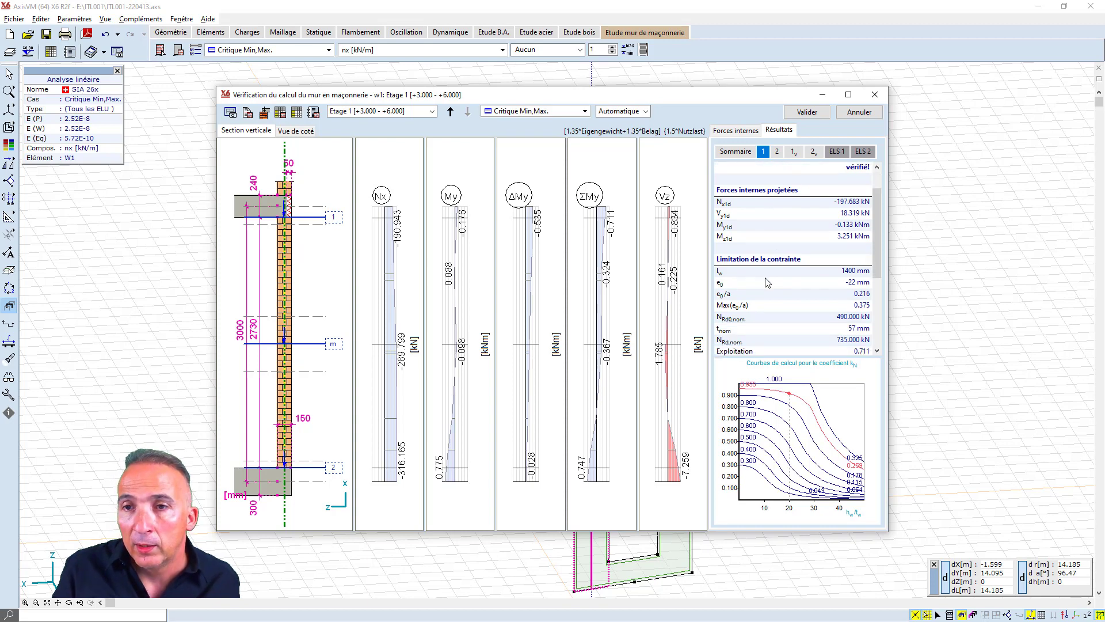
scroll(768, 282, "down", 4)
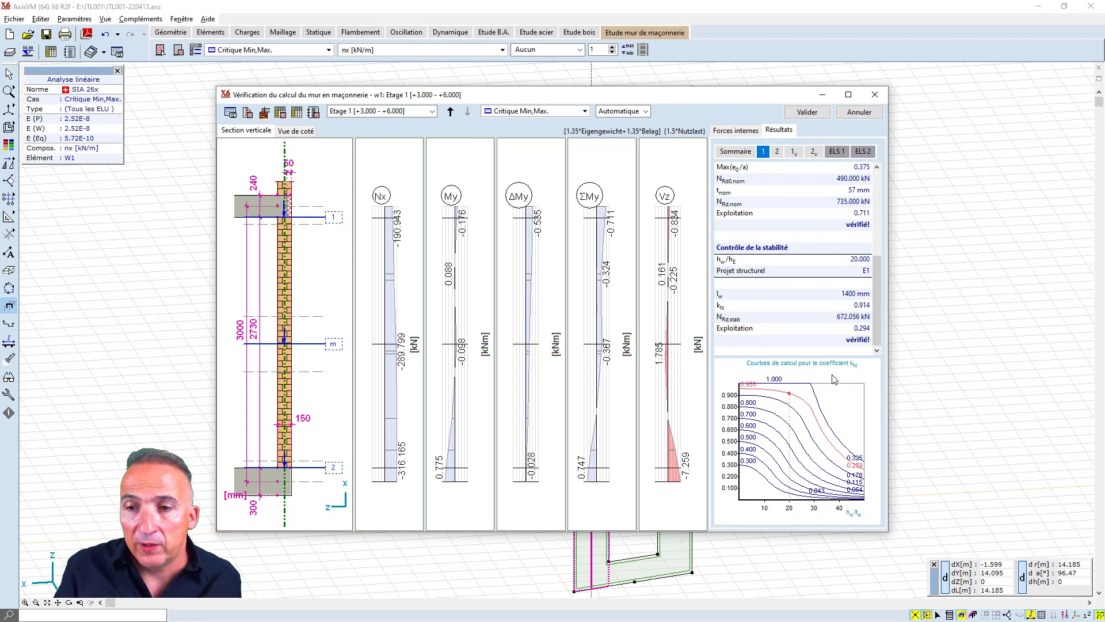
left_click(777, 153)
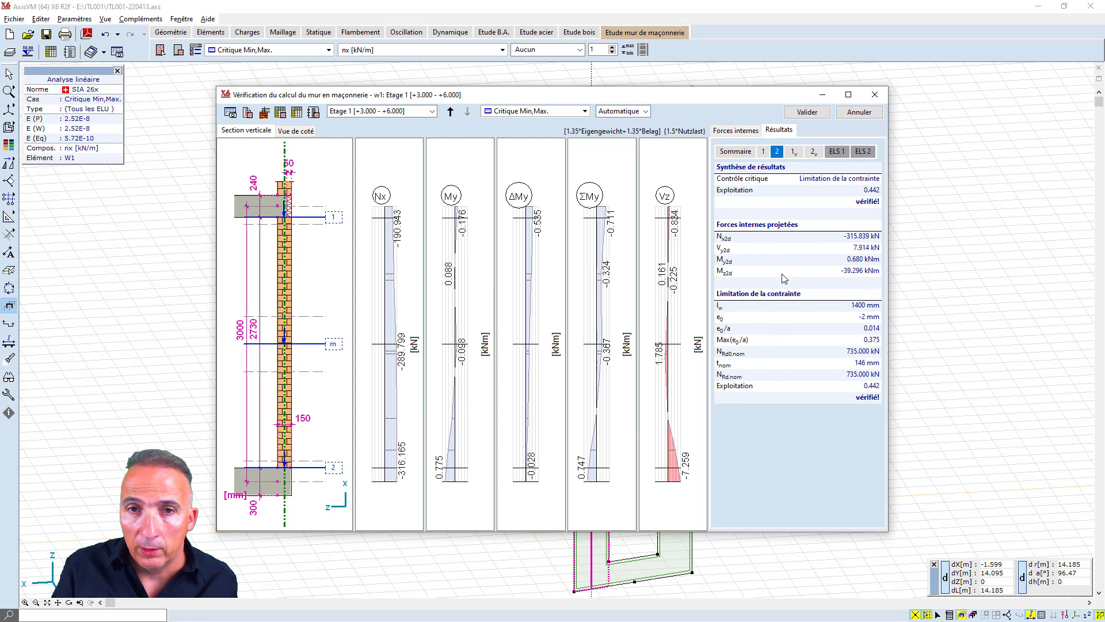
Step: Review Etage 1's ELS 1 serviceability results by analysing the ELS 1 case, and return the analysed section to Automatique
left_click(832, 152)
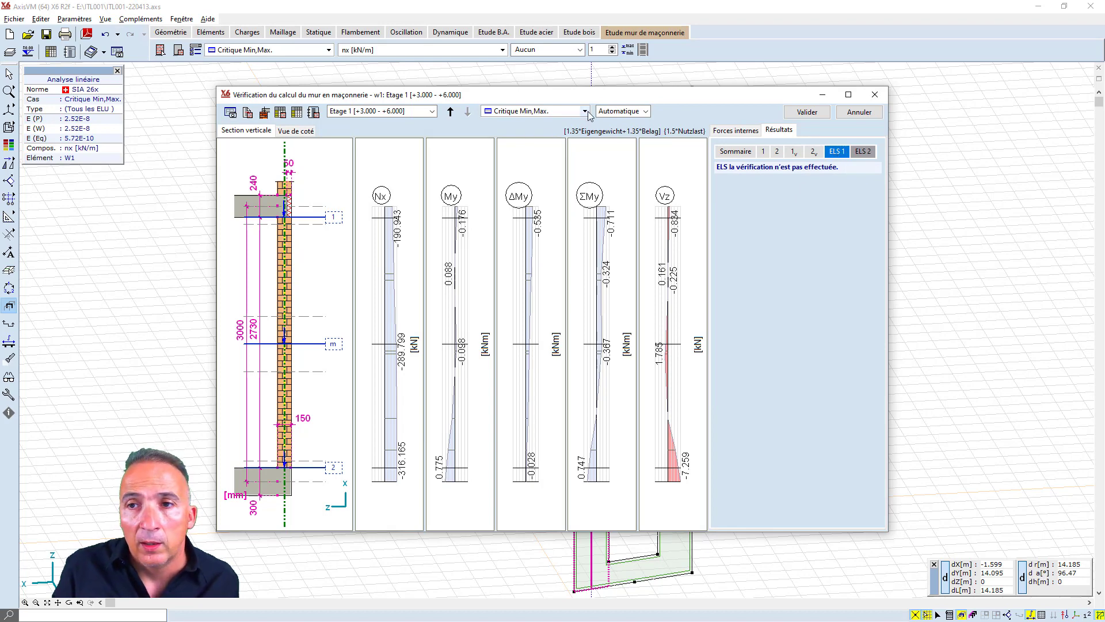
left_click(646, 111)
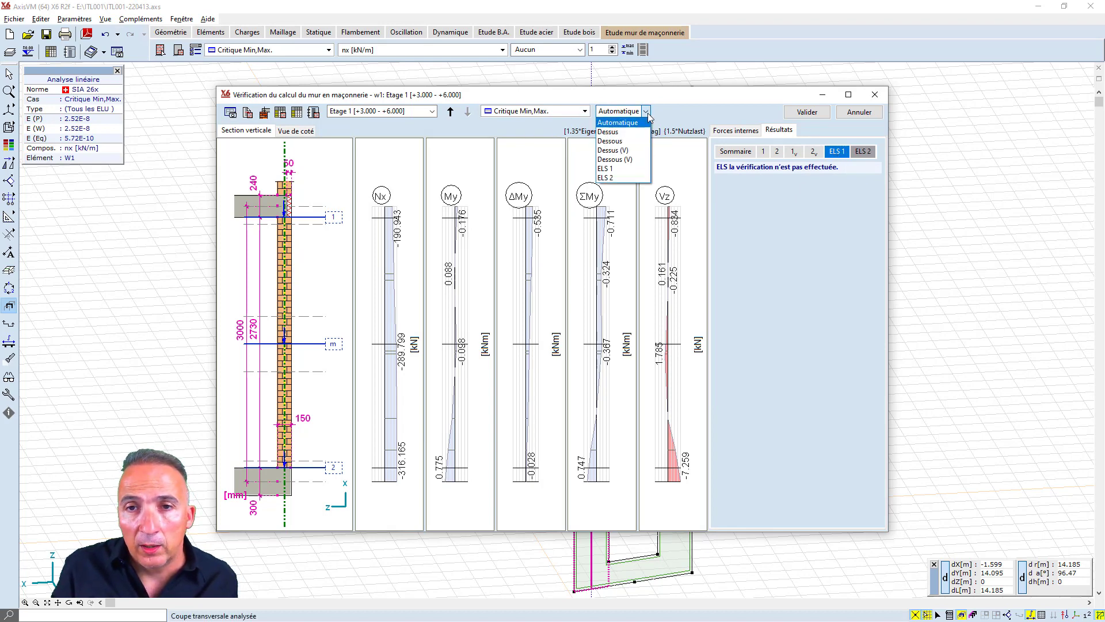
left_click(626, 169)
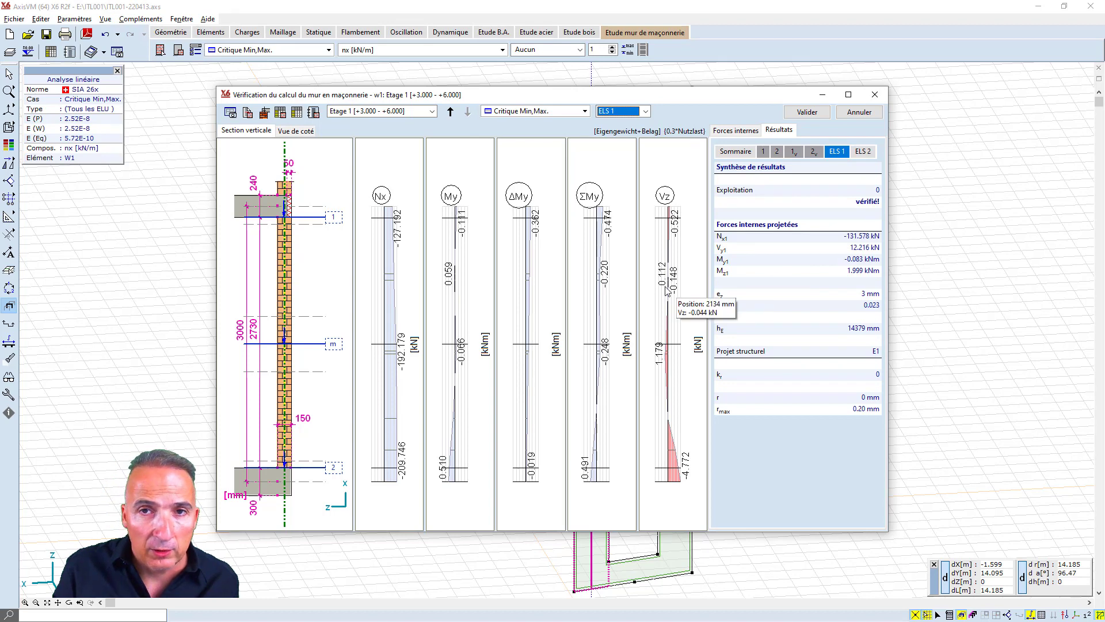
left_click(646, 112)
left_click(635, 122)
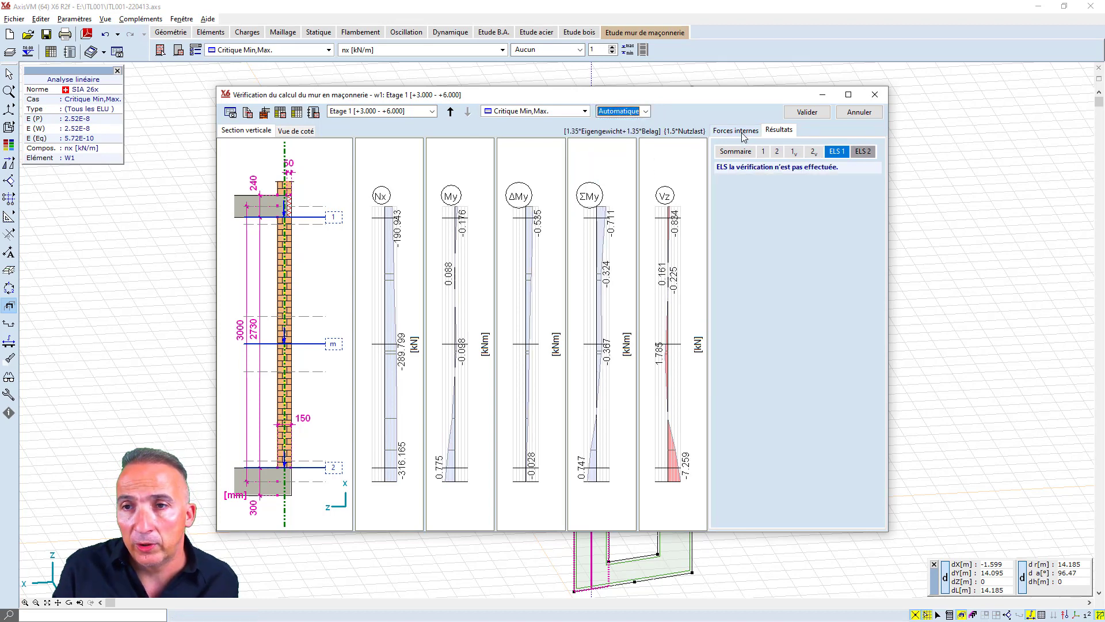
Step: Examine Etage 1's in-plane results for sections 1v and 2v in the side view of the wall
left_click(793, 152)
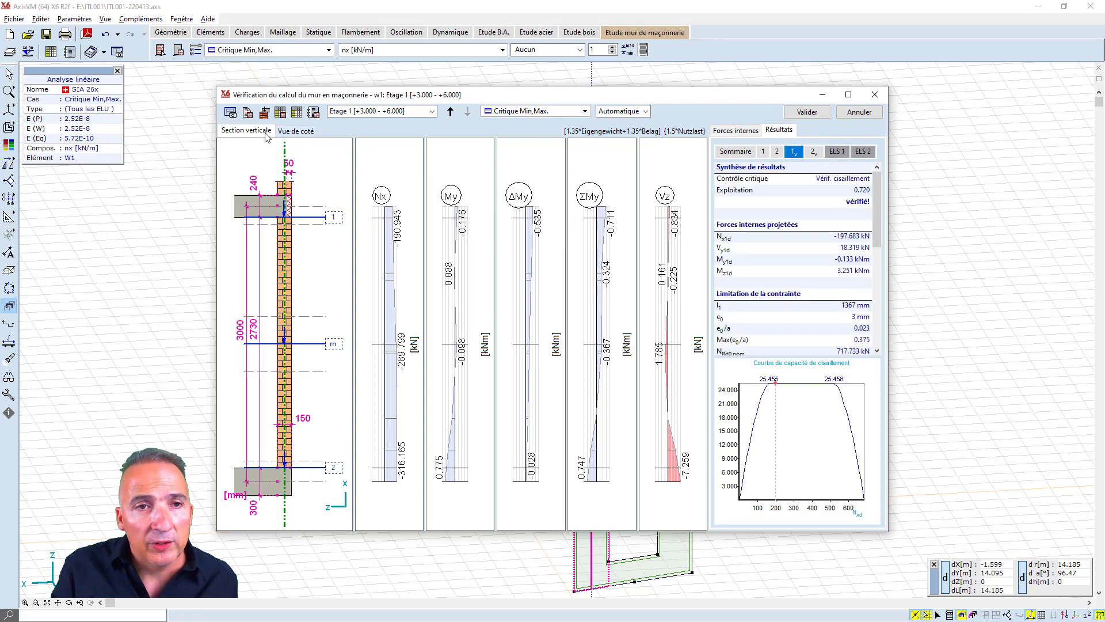
left_click(302, 132)
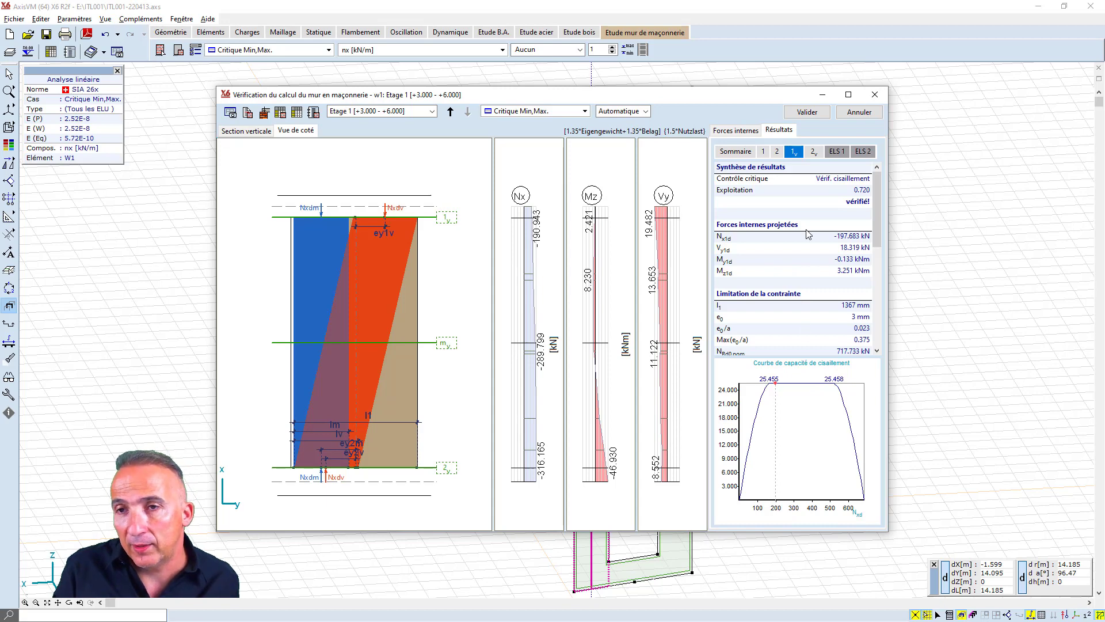
left_click(814, 151)
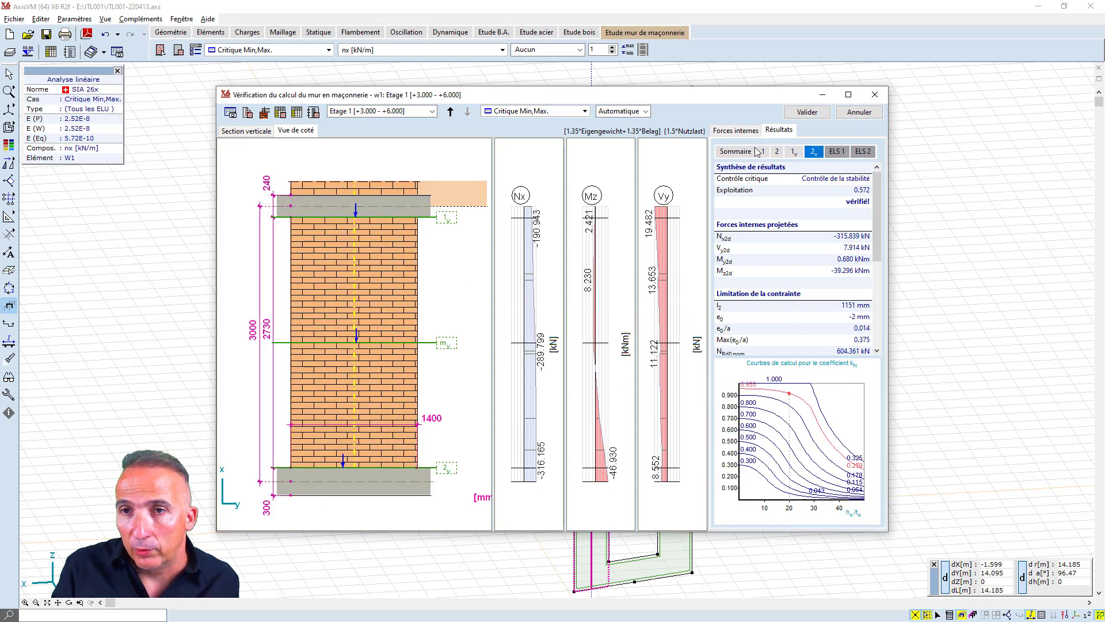
Step: Switch the verification to Etage 6 [+18.000 - +21.000], saving the changes made to Etage 1
left_click(432, 111)
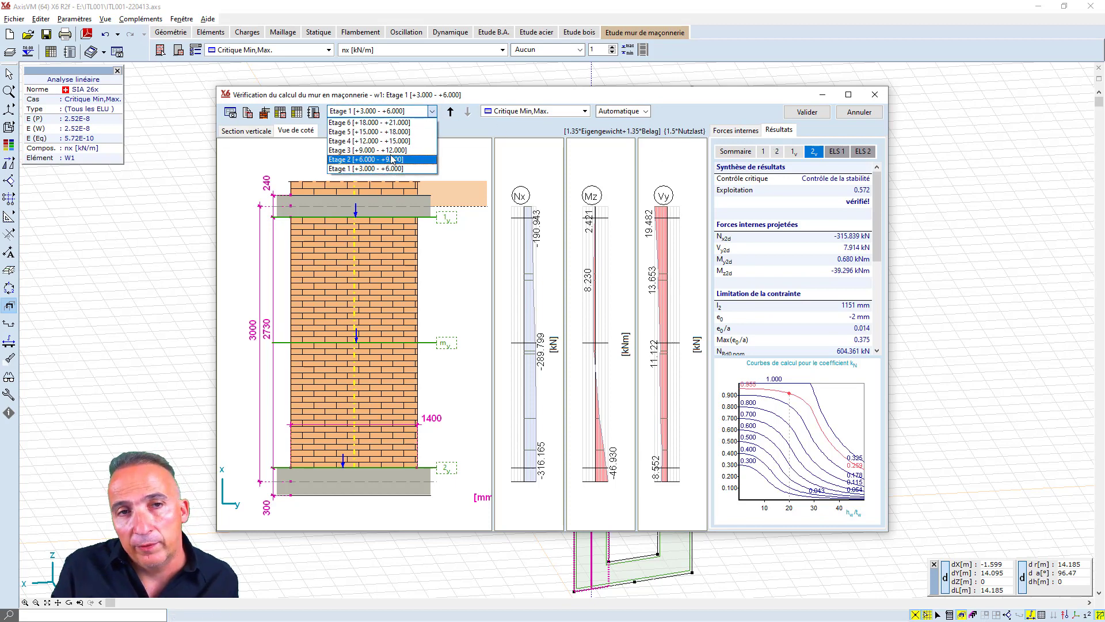
left_click(392, 122)
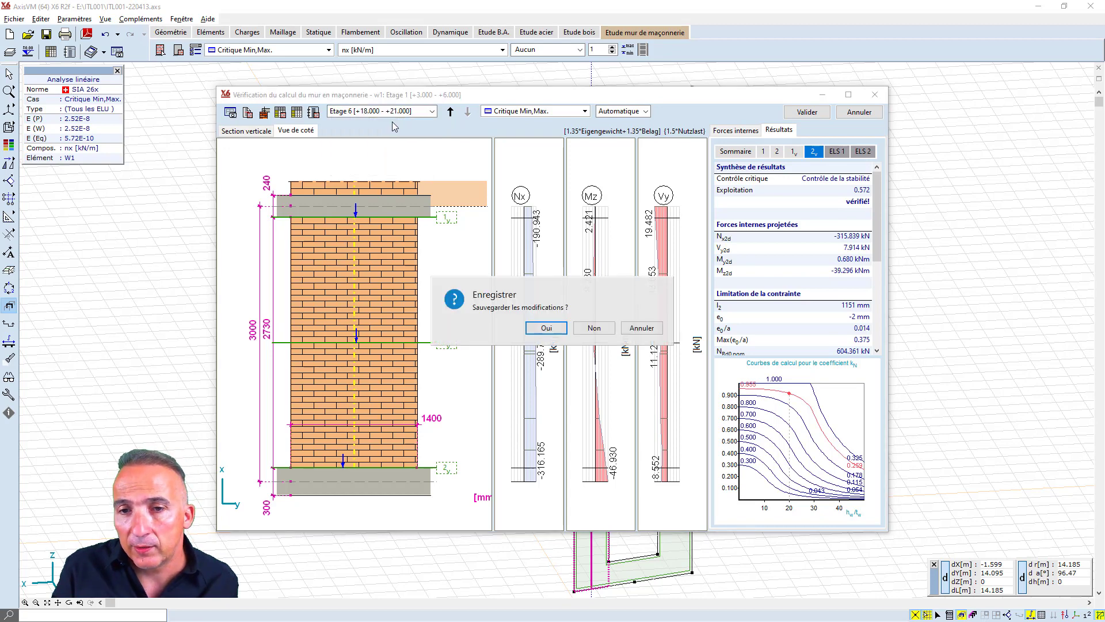
left_click(562, 328)
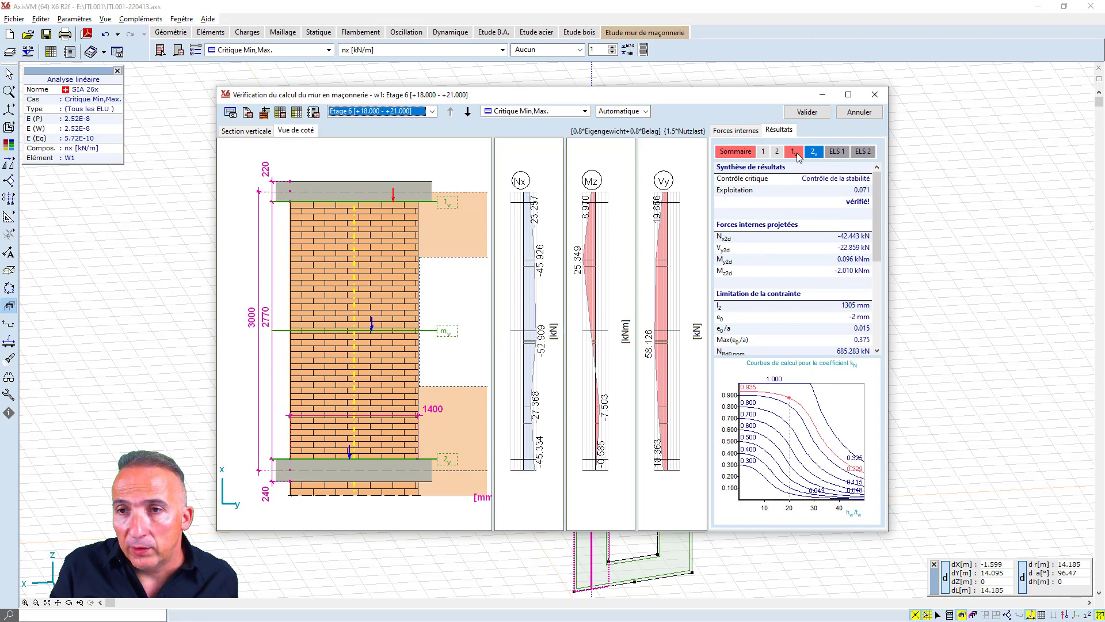
Step: Examine the stress limitation and shear verification details of section 1v on Etage 6
left_click(797, 153)
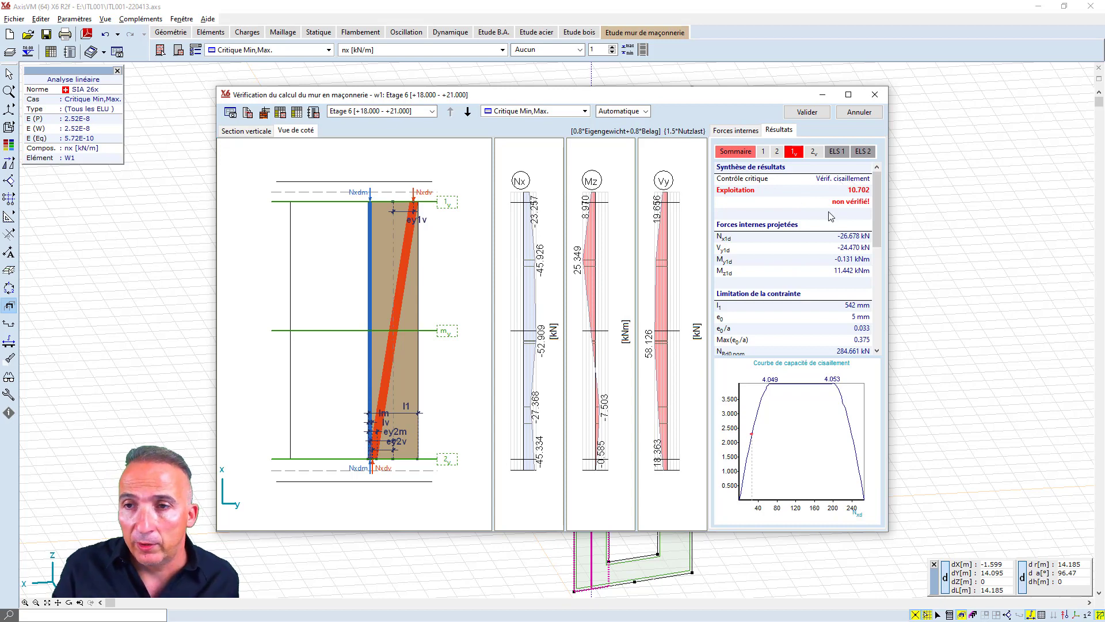
scroll(775, 298, "down", 6)
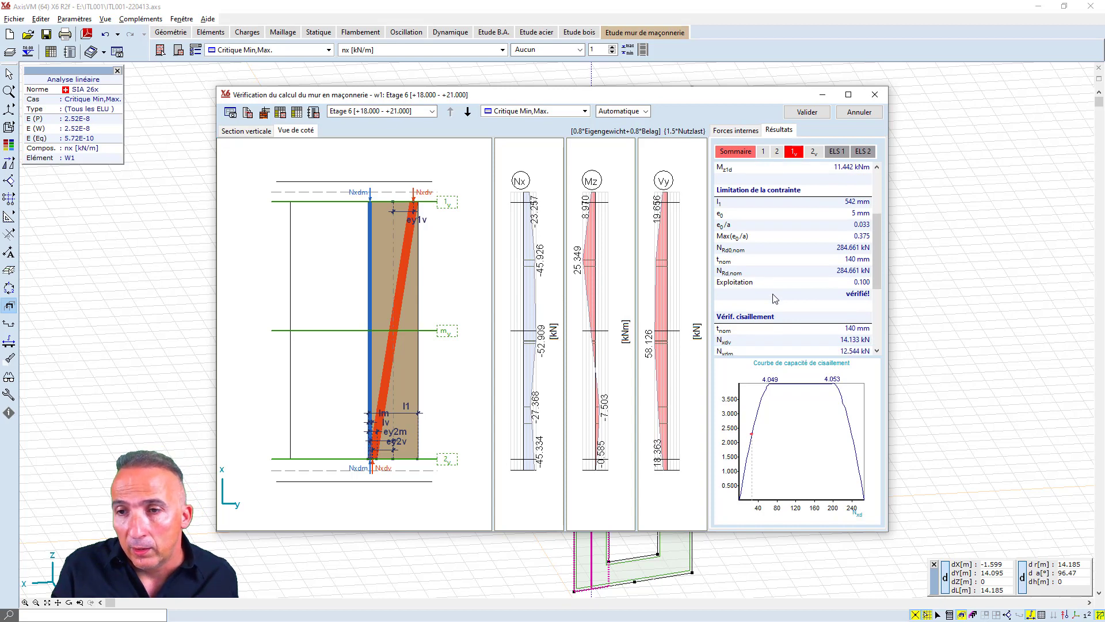
scroll(775, 299, "down", 1)
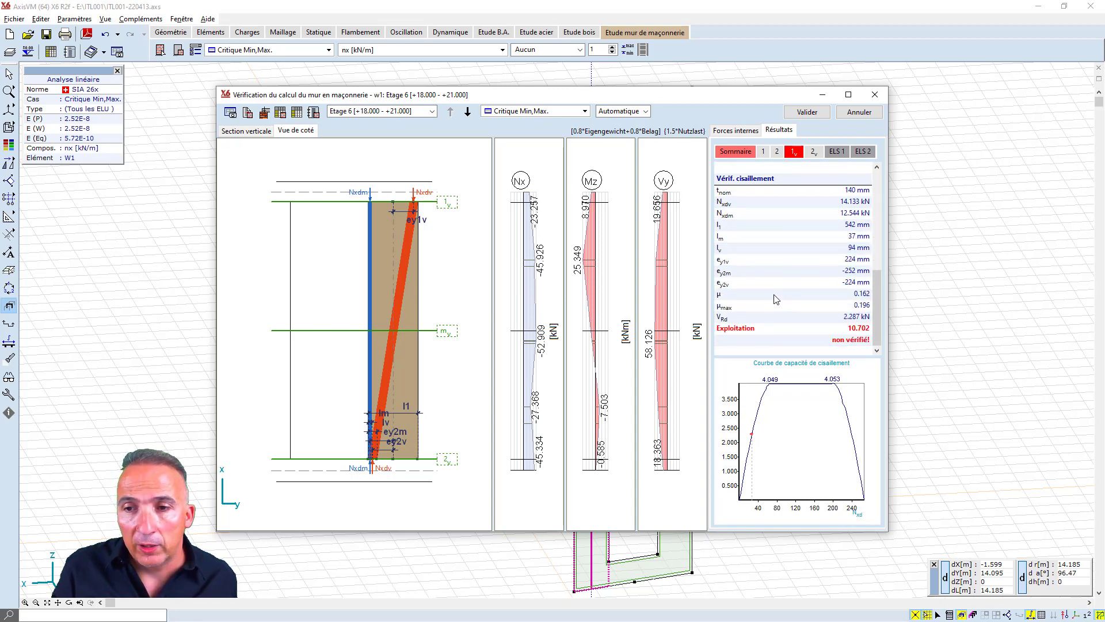
Step: Open the design calculation report for Etage 6 and review its strip parameters, results summary and ULS section results
scroll(775, 298, "up", 7)
mouse_move(670, 200)
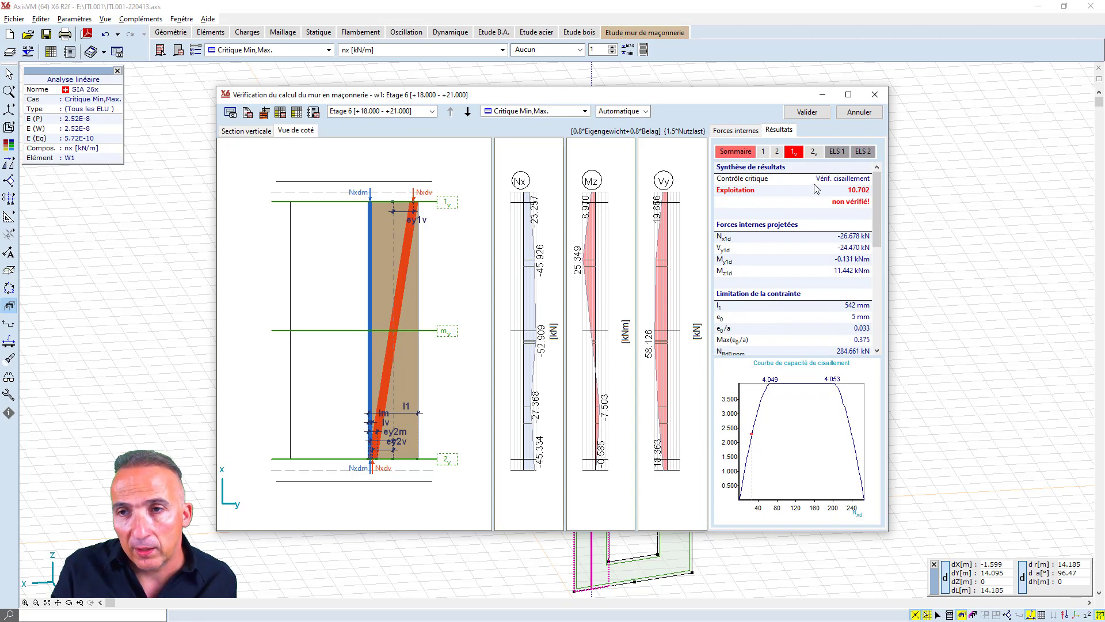
left_click(314, 119)
left_click(603, 339)
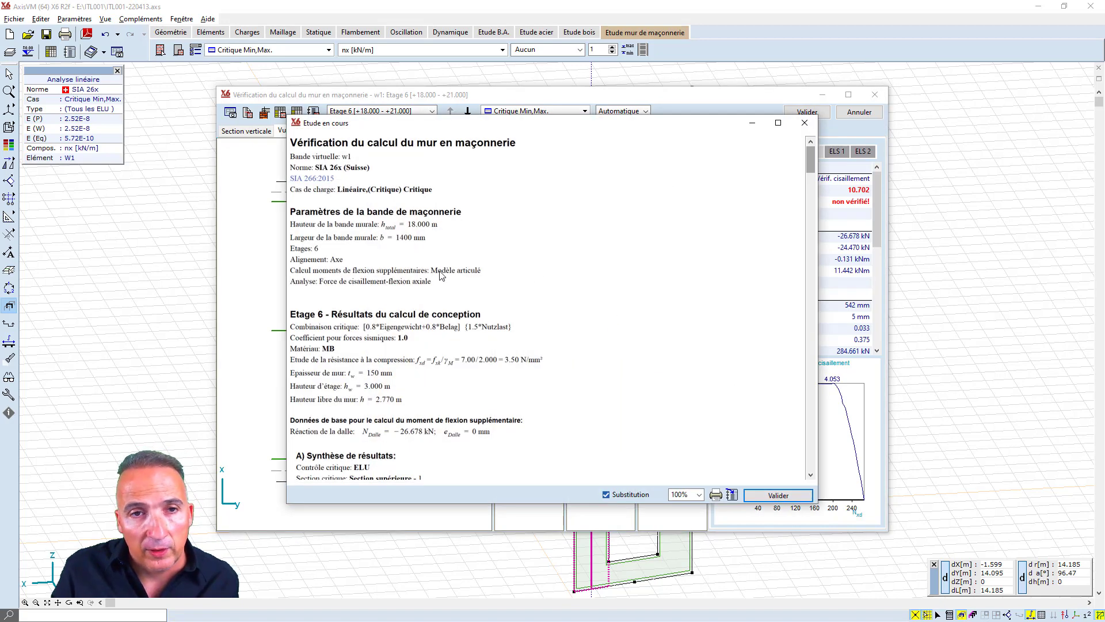
scroll(425, 276, "down", 3)
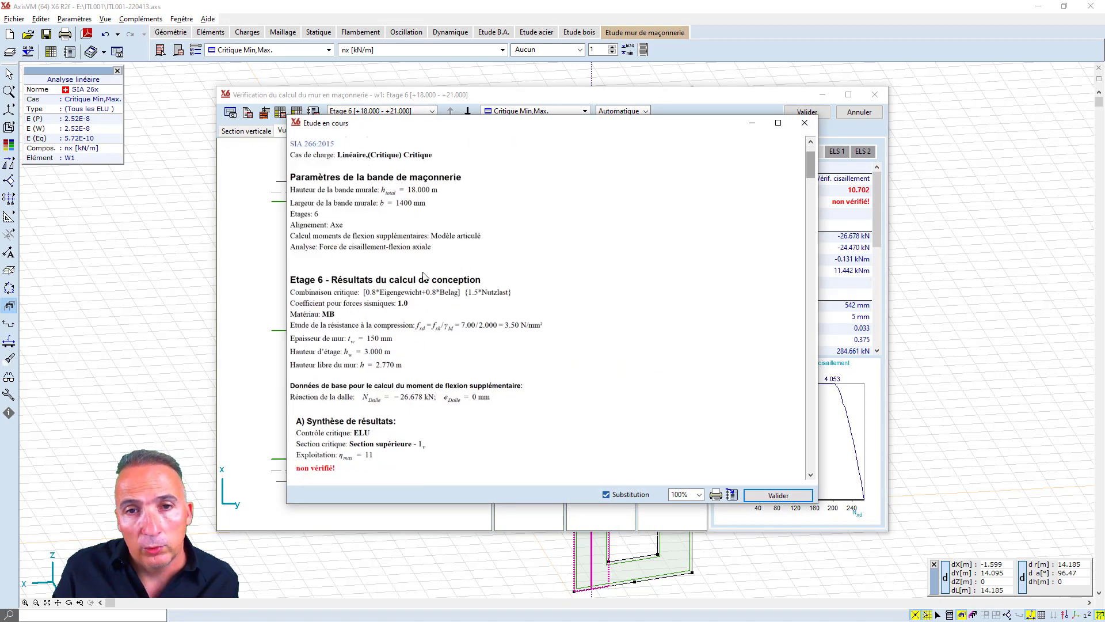
scroll(425, 276, "down", 2)
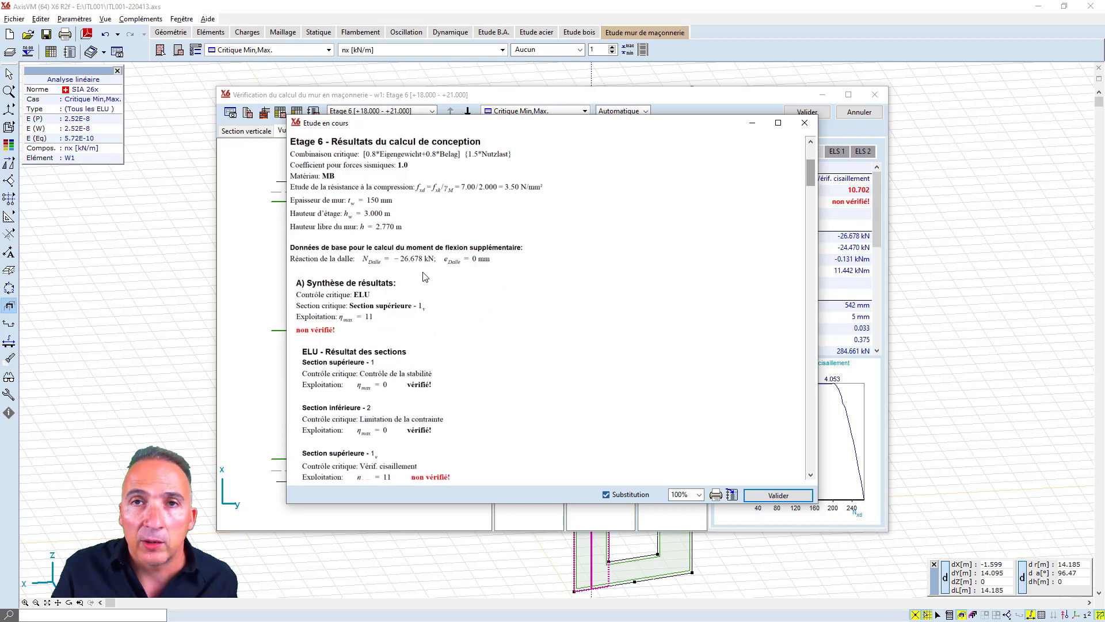
scroll(425, 277, "down", 2)
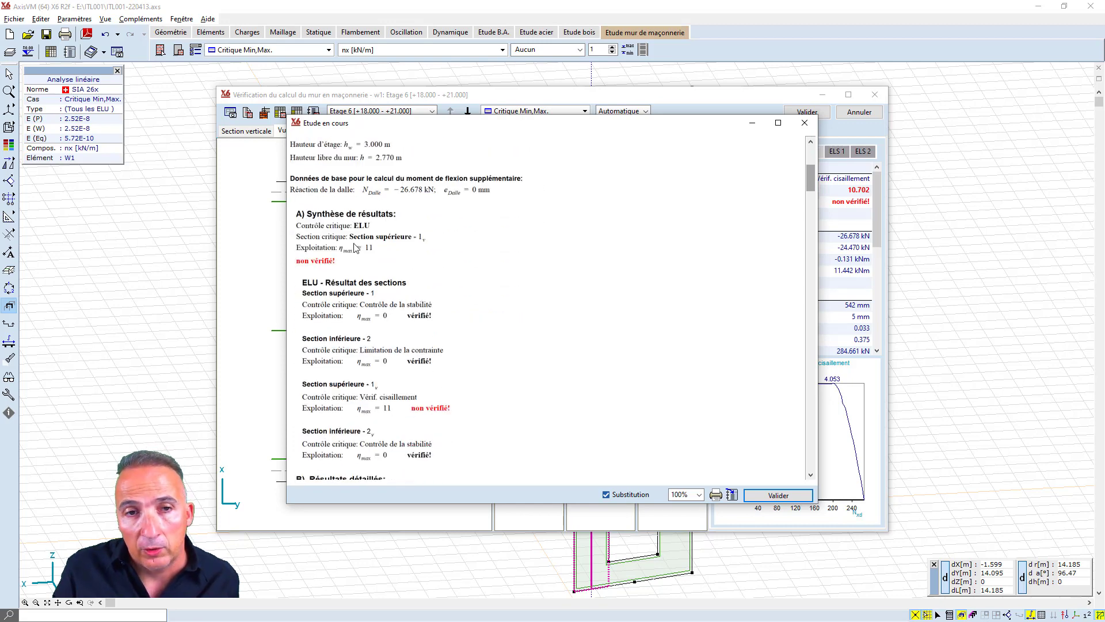
scroll(434, 304, "down", 3)
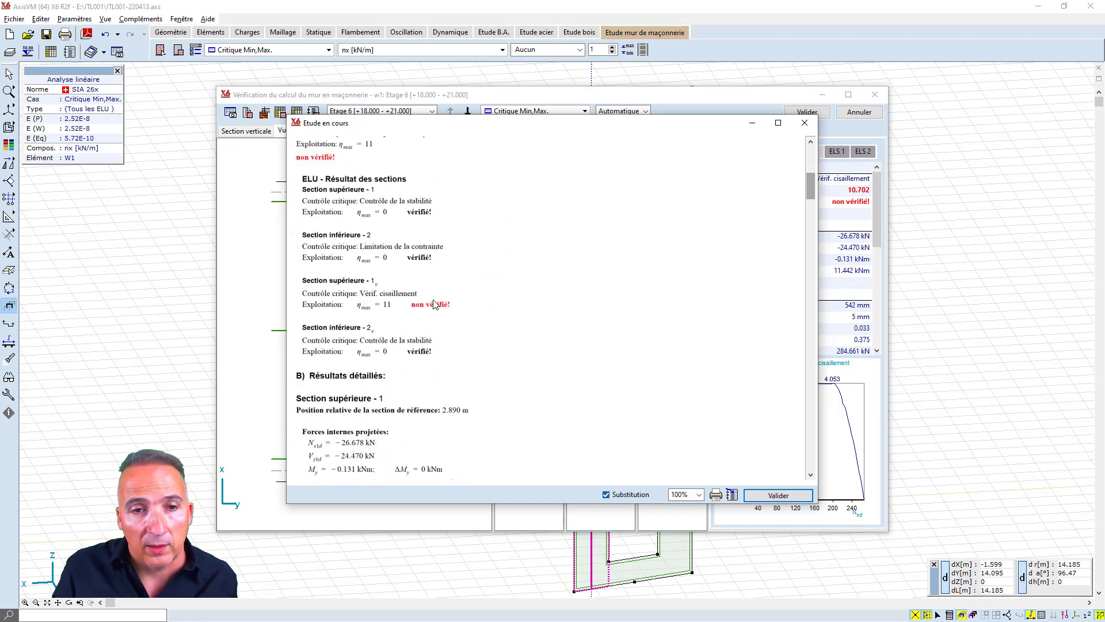
scroll(434, 304, "down", 3)
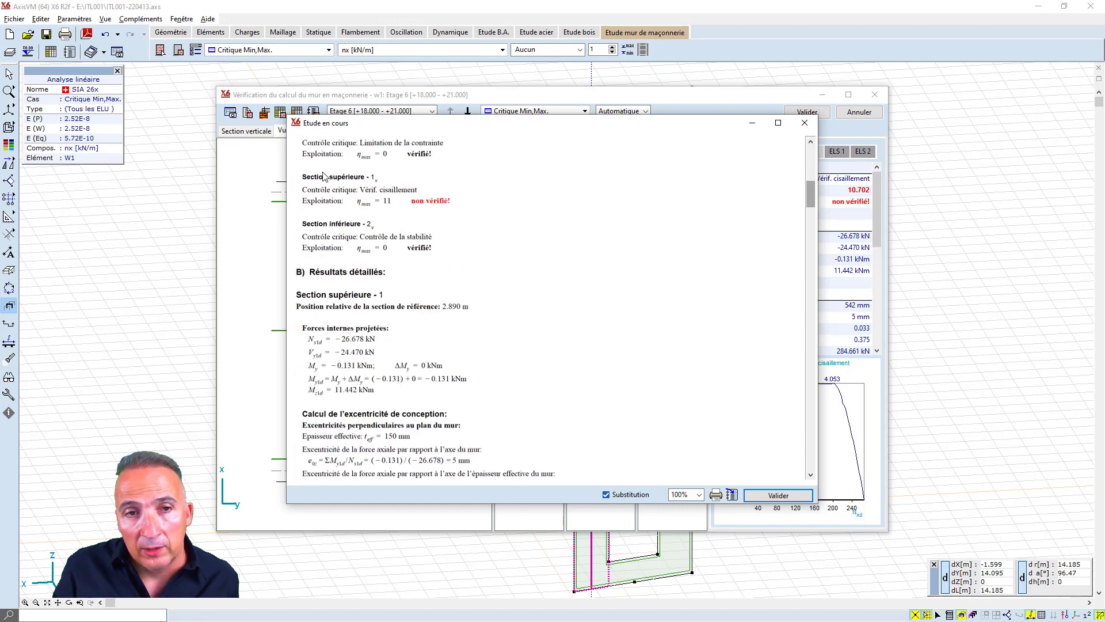
Step: Examine the report's detailed eccentricity, stress limitation and stability calculations for sections 1 and 2, continuing to section 1v
scroll(456, 283, "down", 11)
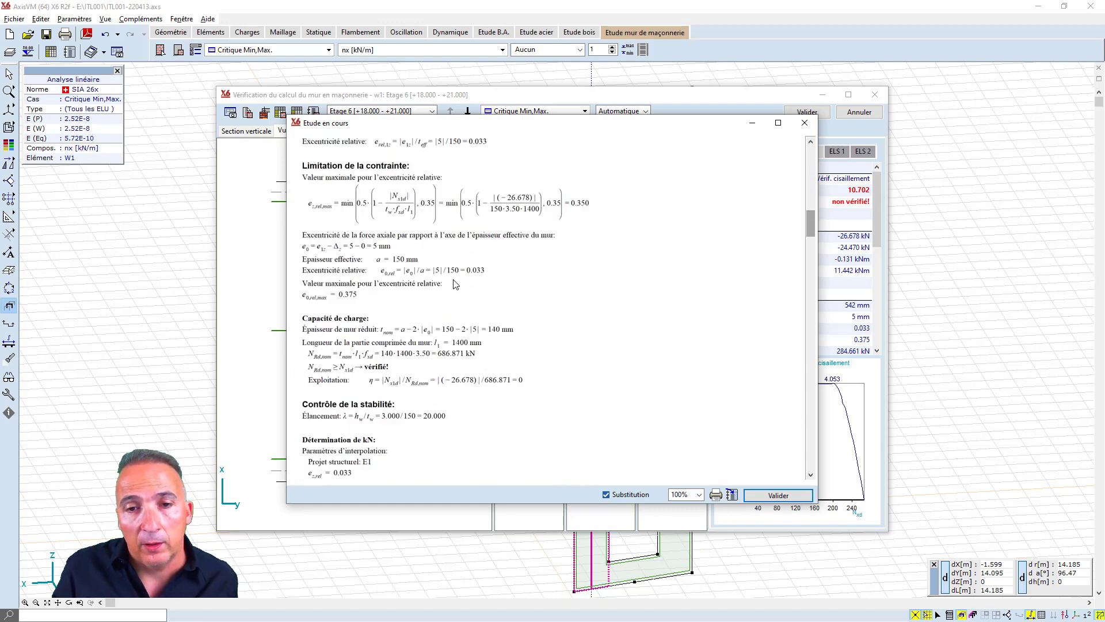
scroll(455, 283, "down", 9)
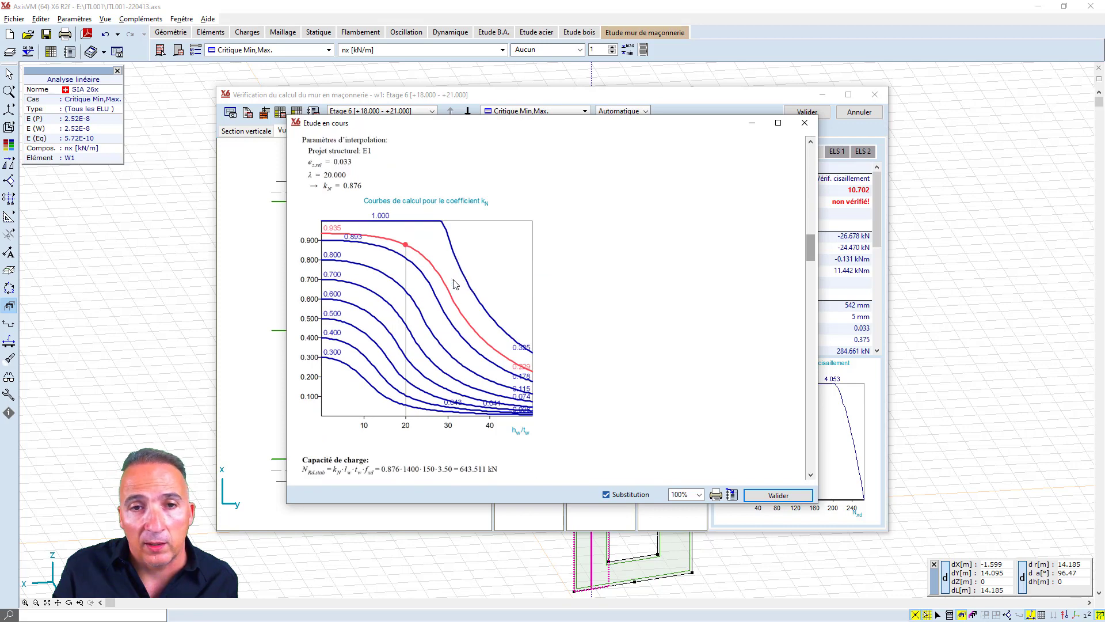
scroll(455, 283, "down", 1)
scroll(455, 283, "down", 9)
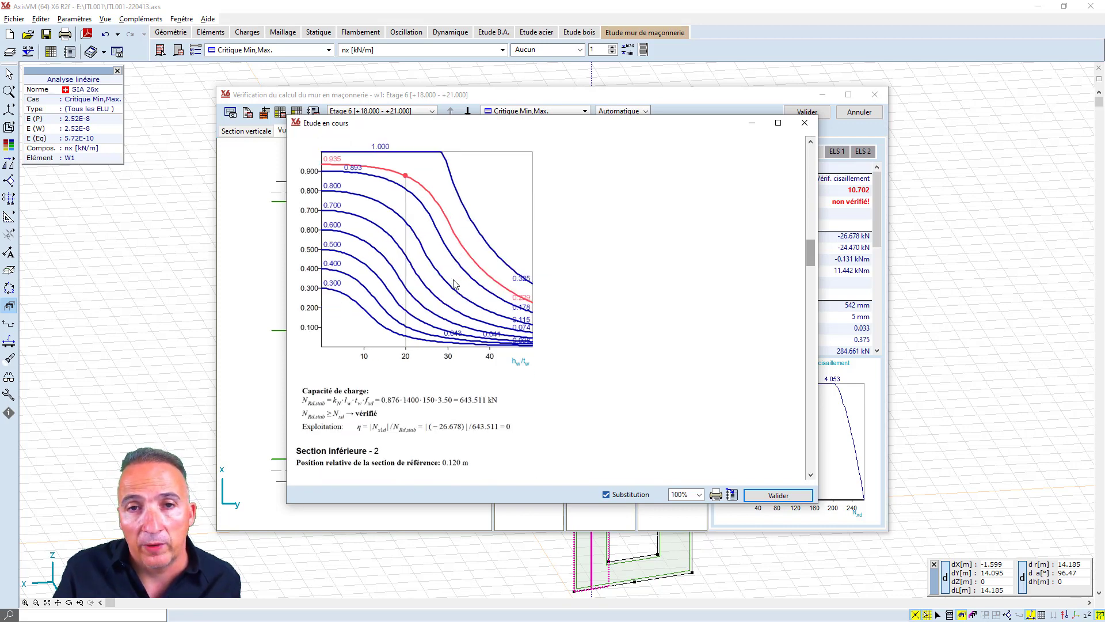
scroll(456, 283, "down", 18)
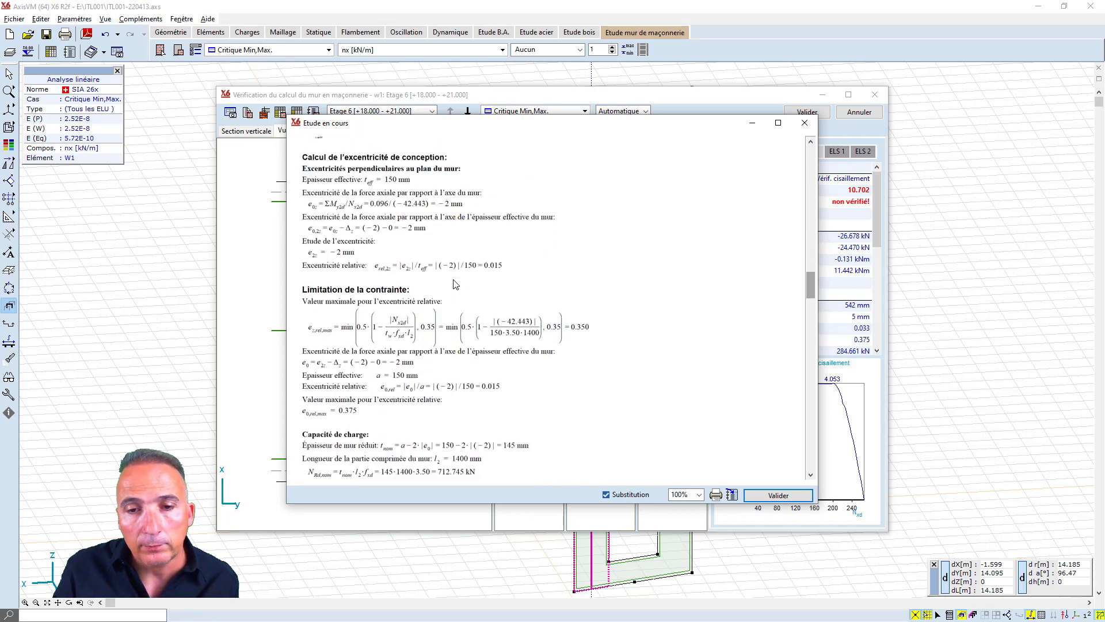
scroll(452, 284, "down", 20)
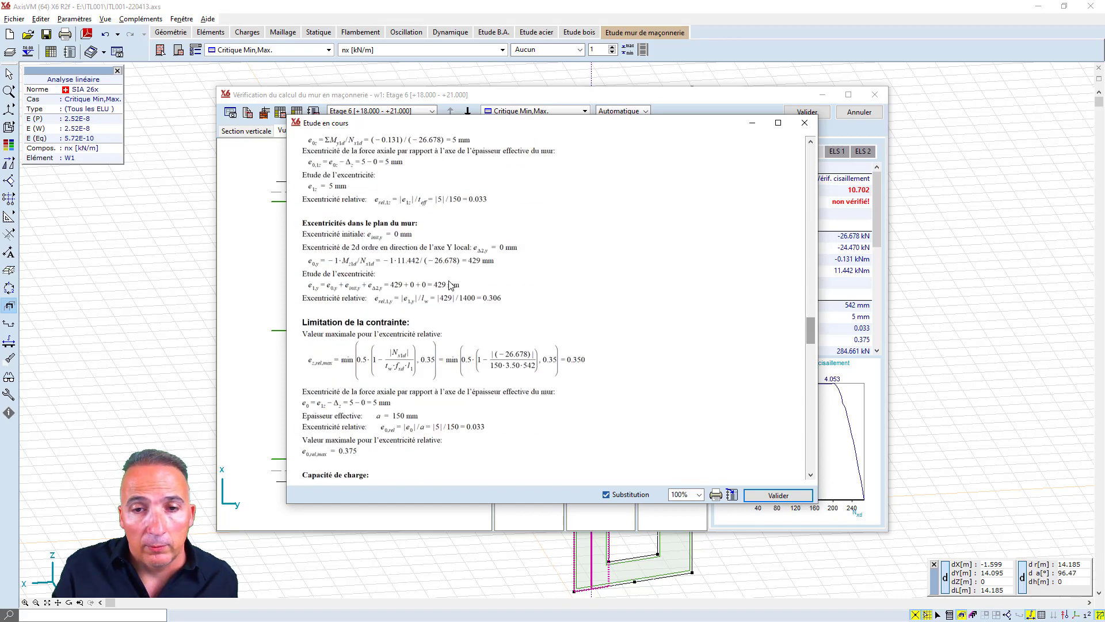
Step: Examine the report's shear capacity curve and load capacity for section 1v, and the start of section 2v
scroll(447, 281, "down", 12)
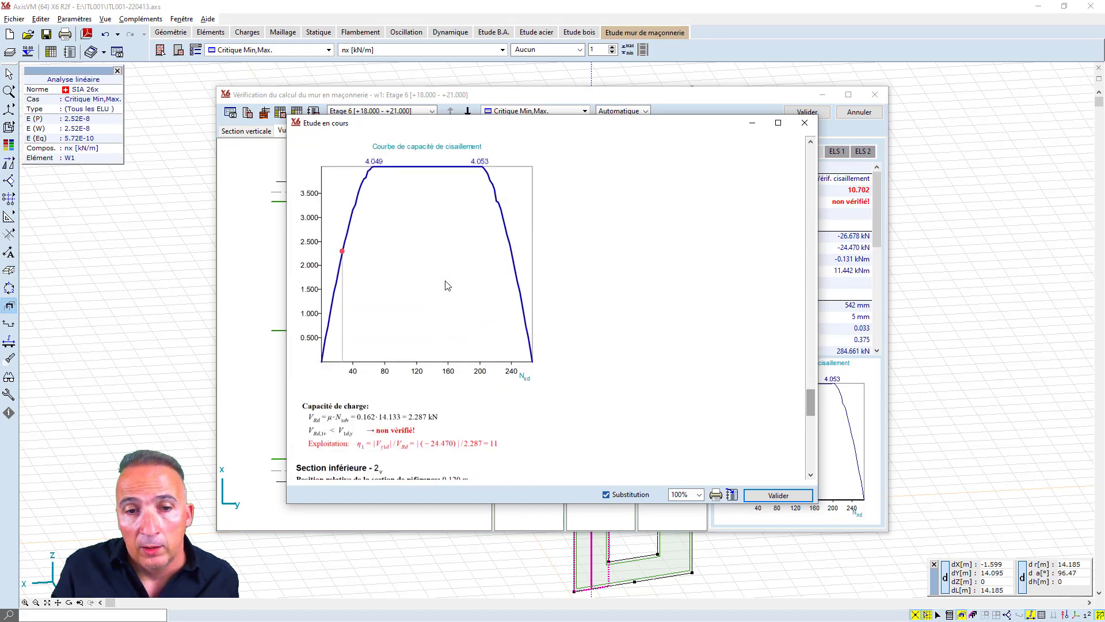
scroll(447, 285, "down", 1)
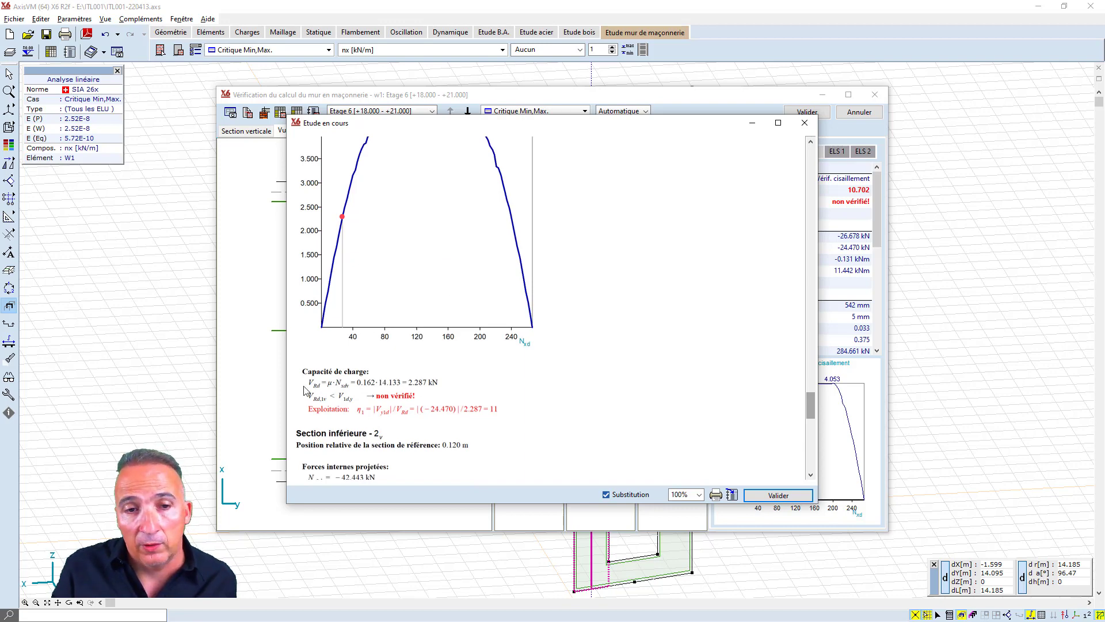
scroll(388, 400, "down", 2)
scroll(464, 402, "down", 2)
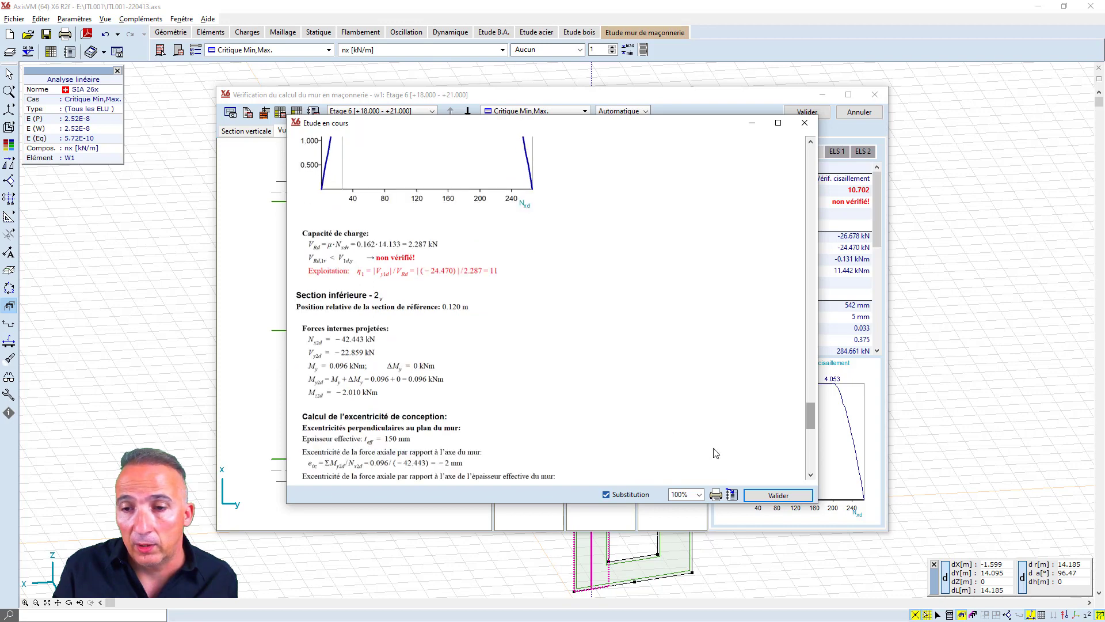
Step: Close the calculation report and accept the Etage 6 verification and the SIA 26x masonry wall settings
left_click(774, 495)
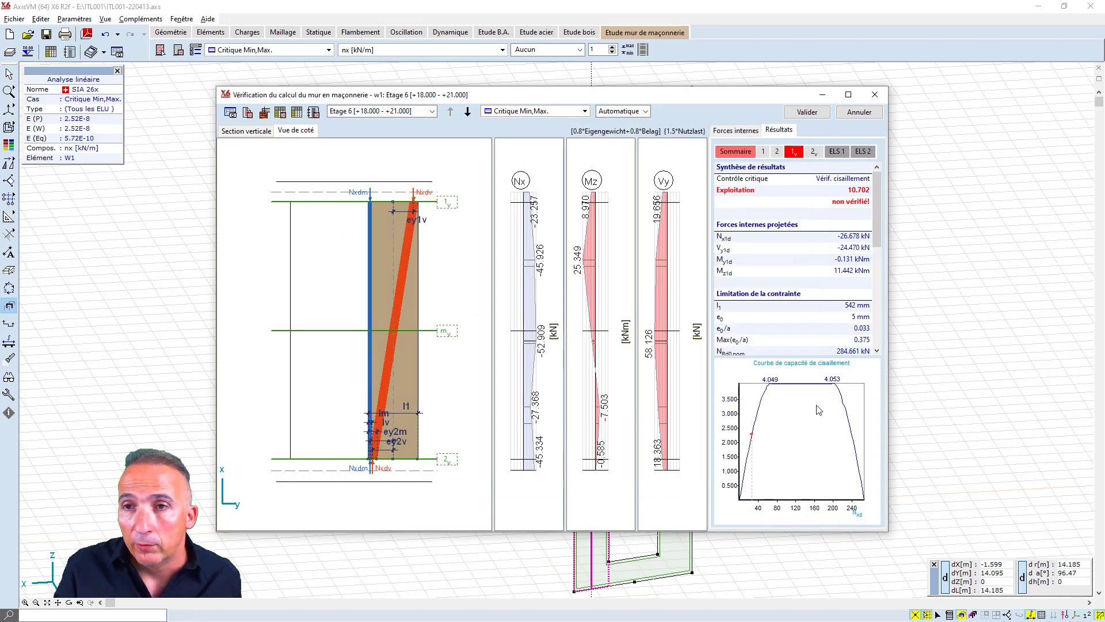
left_click(807, 112)
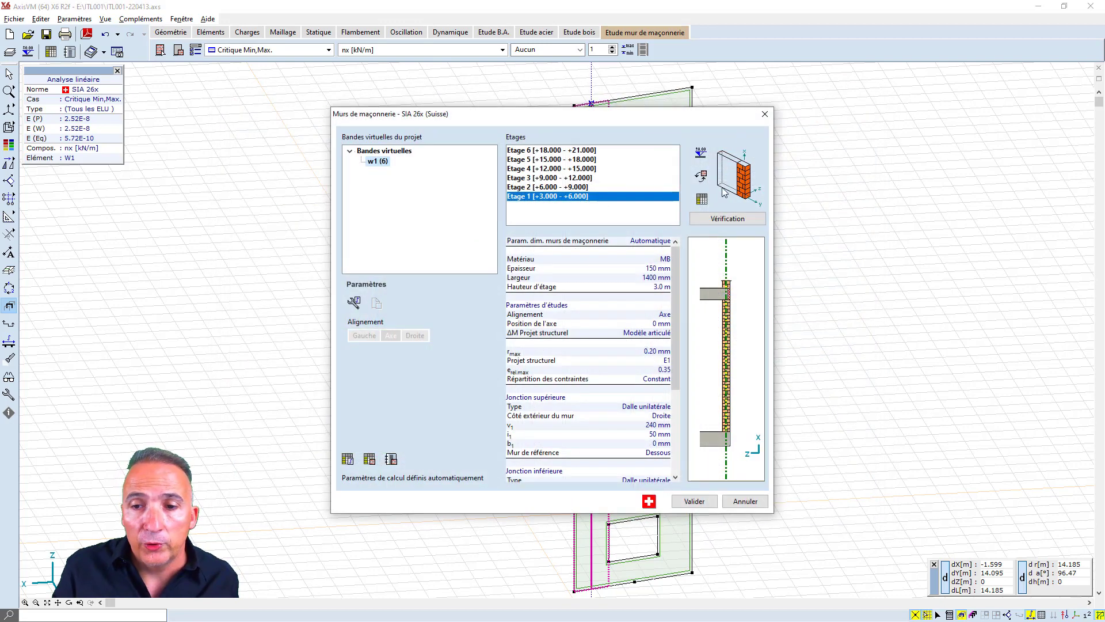
left_click(705, 501)
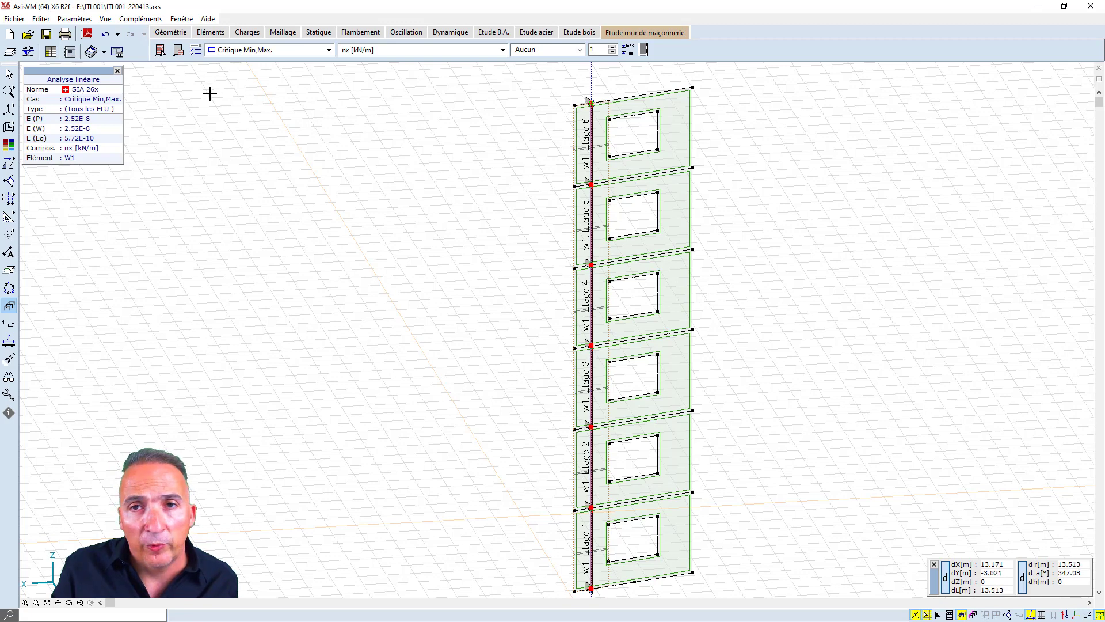
Step: Reopen the masonry design parameters for virtual strip w1, review Etage 6 and accept them
left_click(179, 53)
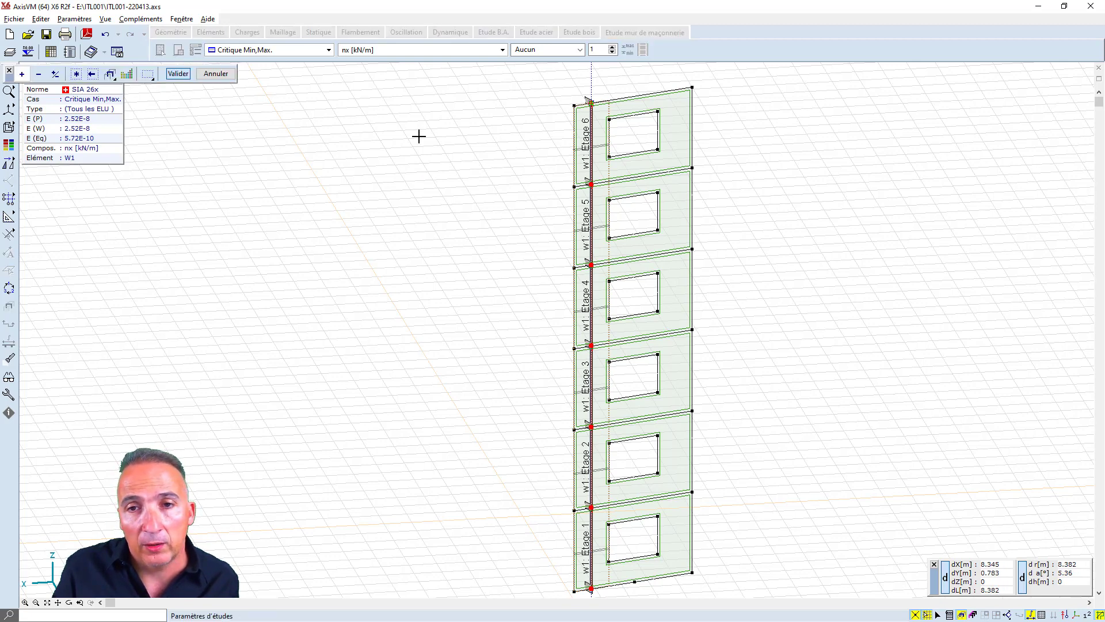
left_click(599, 146)
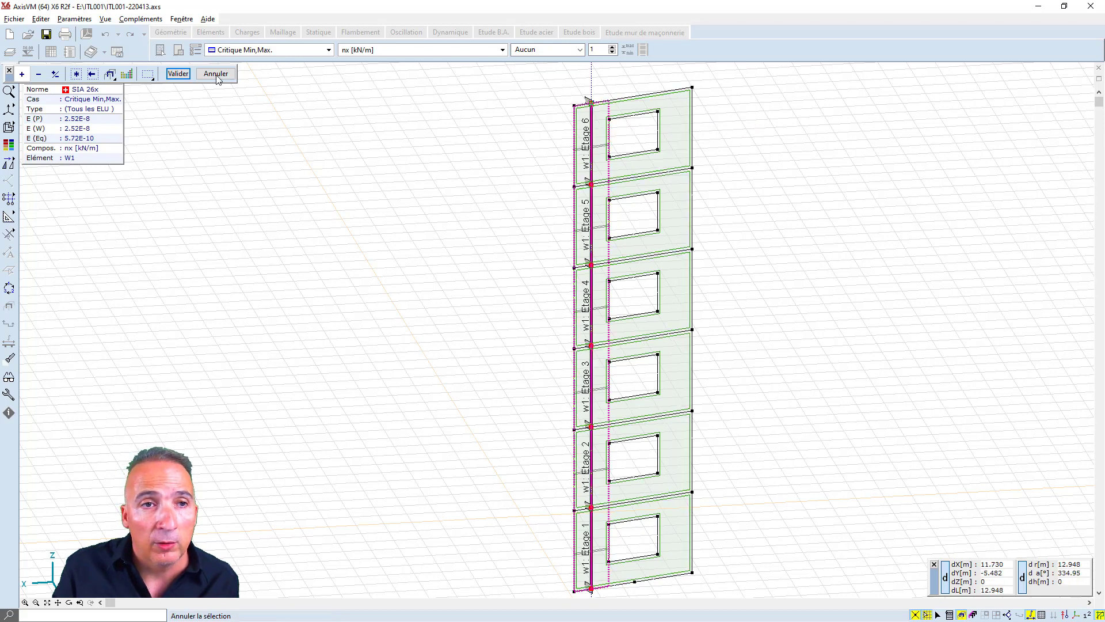
left_click(178, 73)
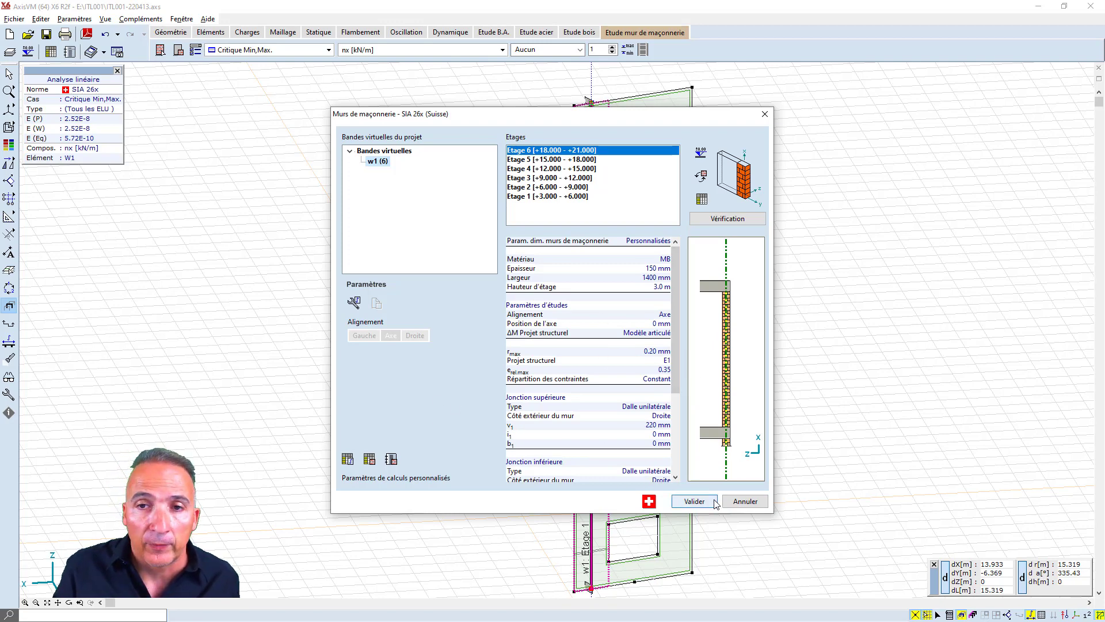
left_click(694, 502)
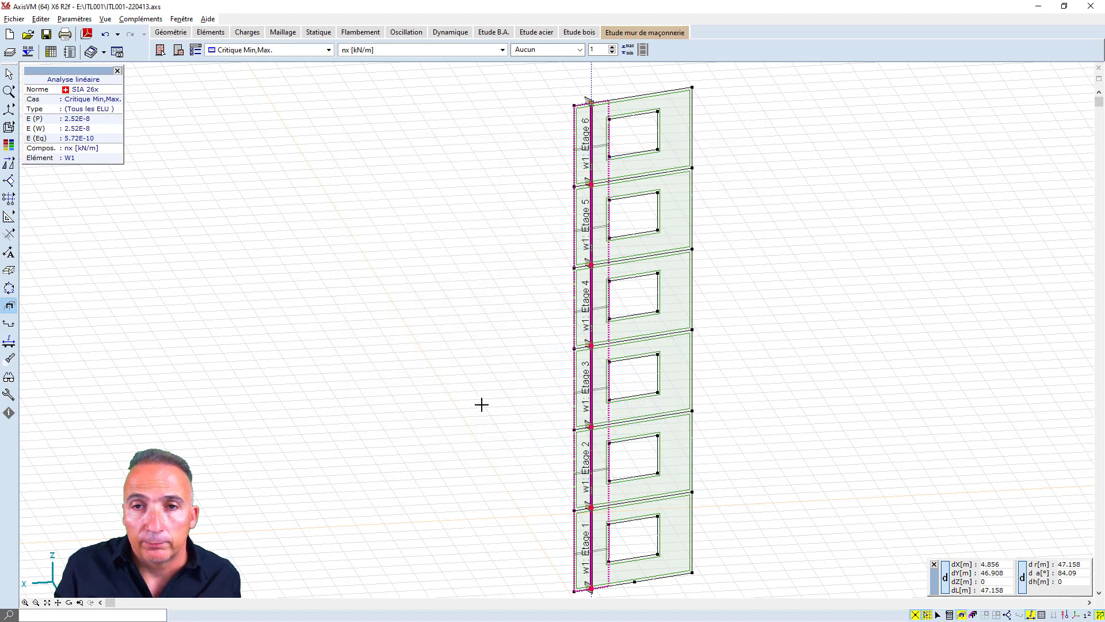